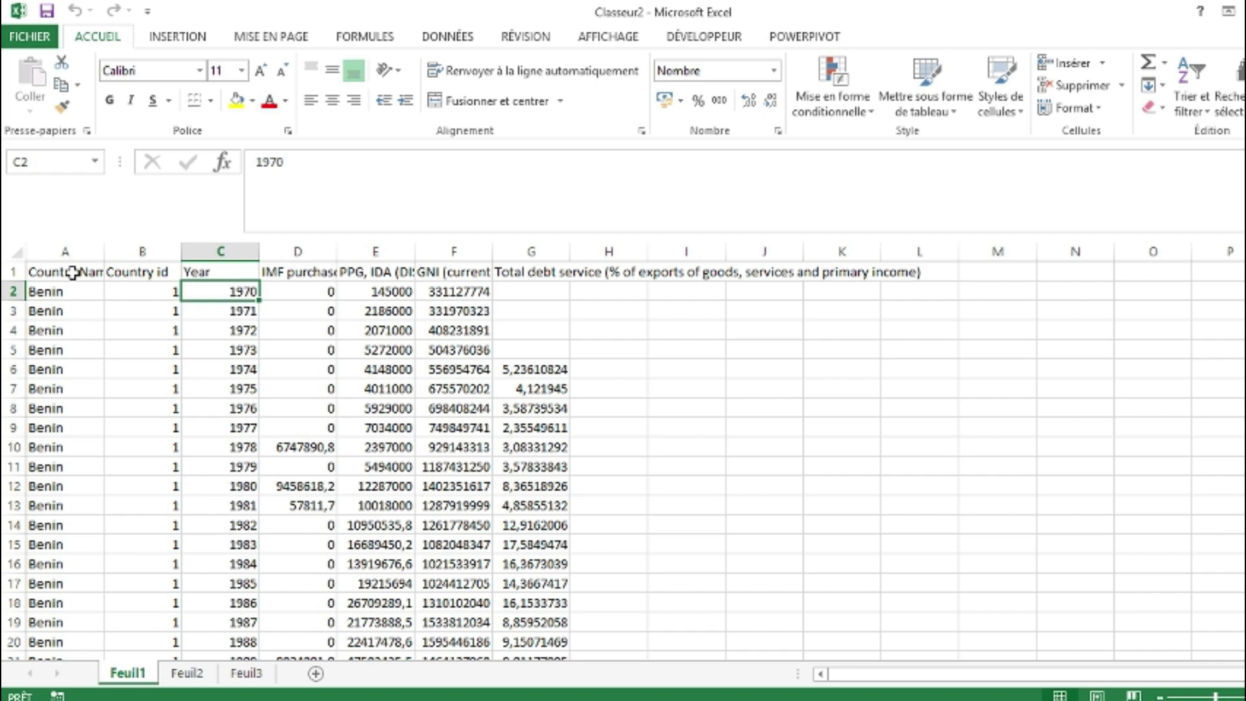
- Review the table headers in row 1: IMF purchases, PPG IDA, GNI and Total debt service
click(41, 270)
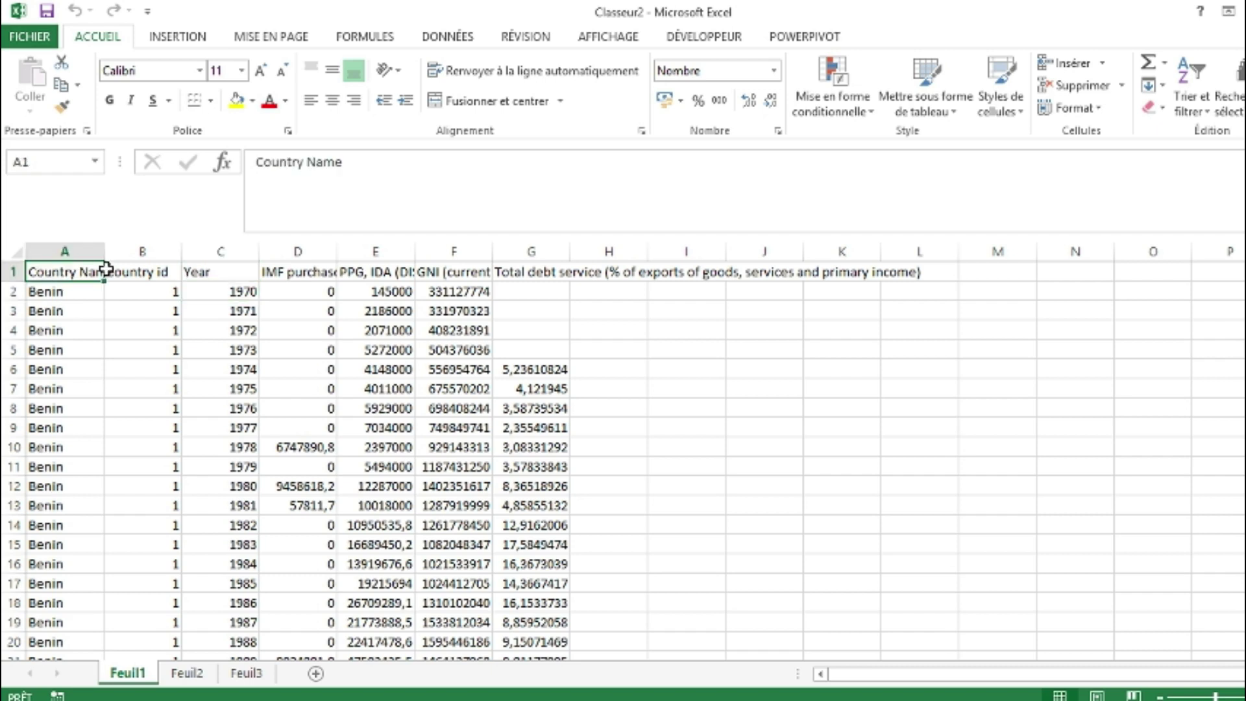
drag(105, 268, 557, 573)
click(44, 271)
click(62, 292)
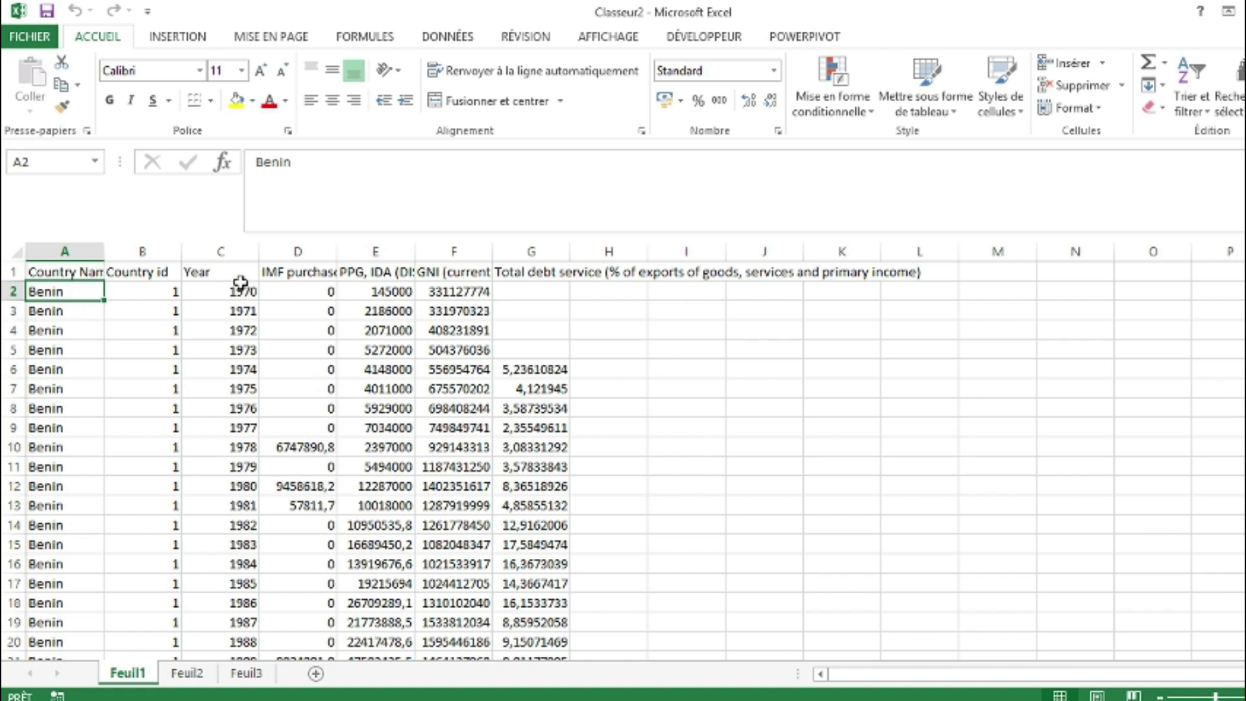
click(318, 273)
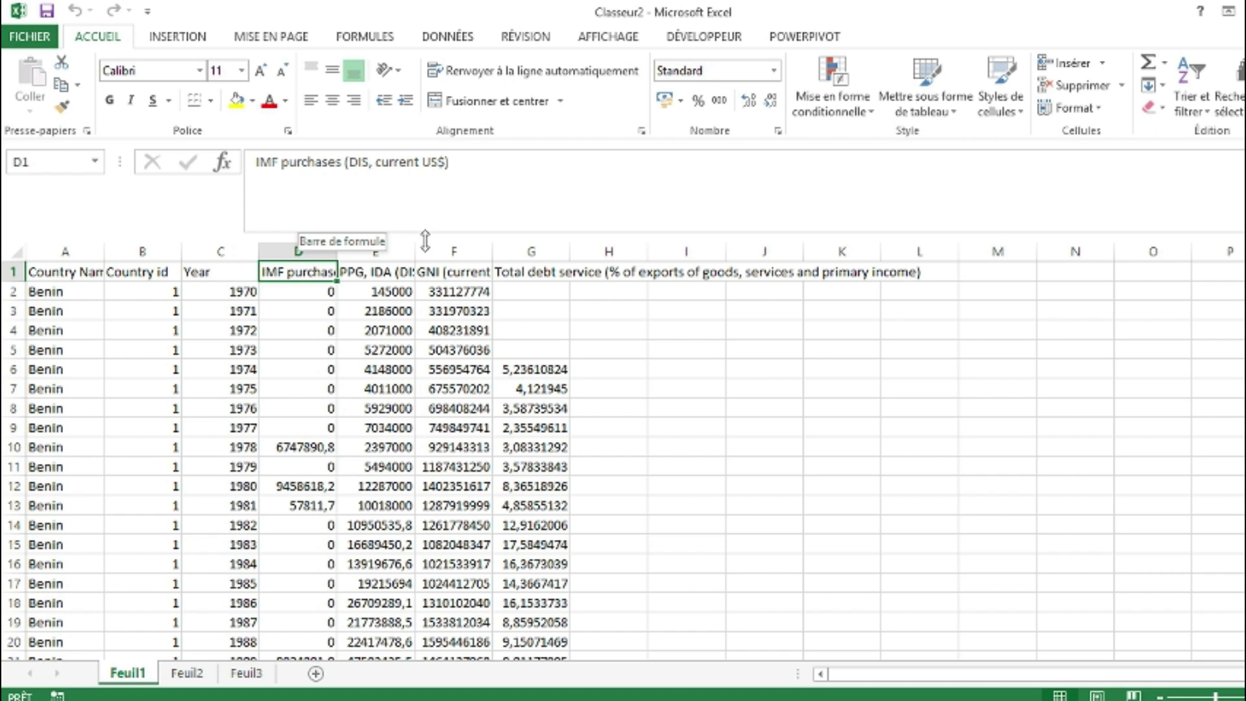
click(394, 279)
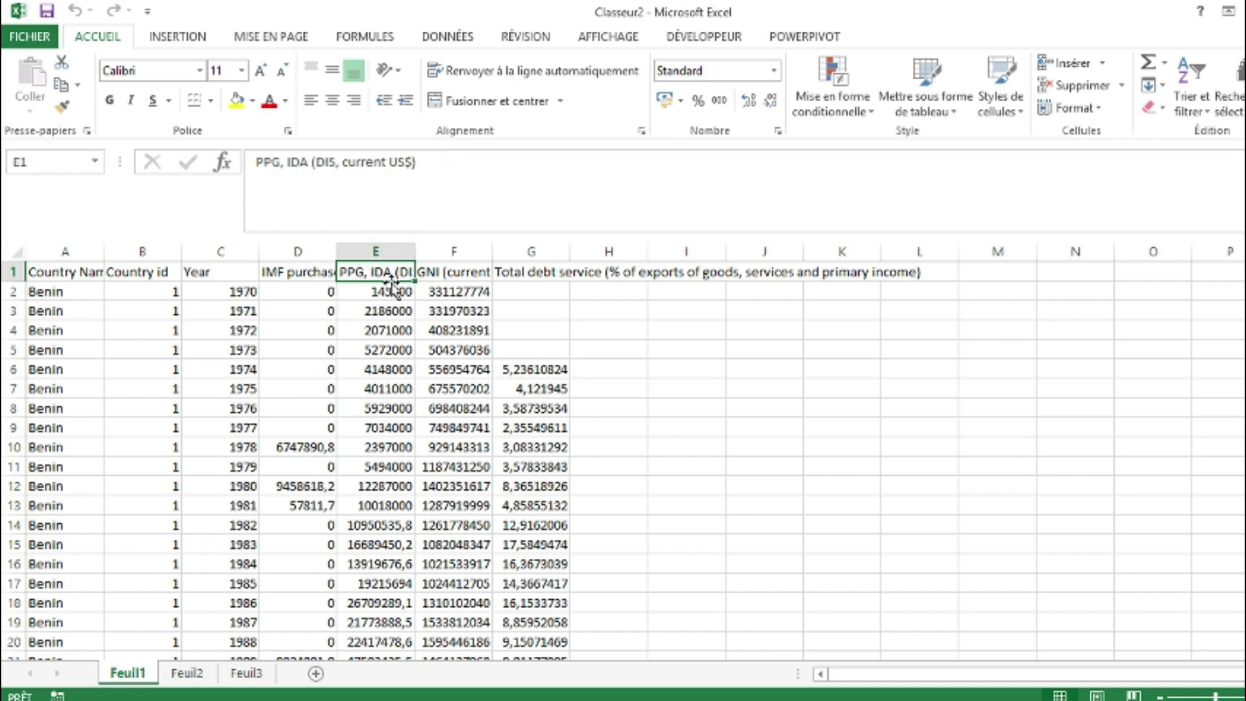
click(433, 275)
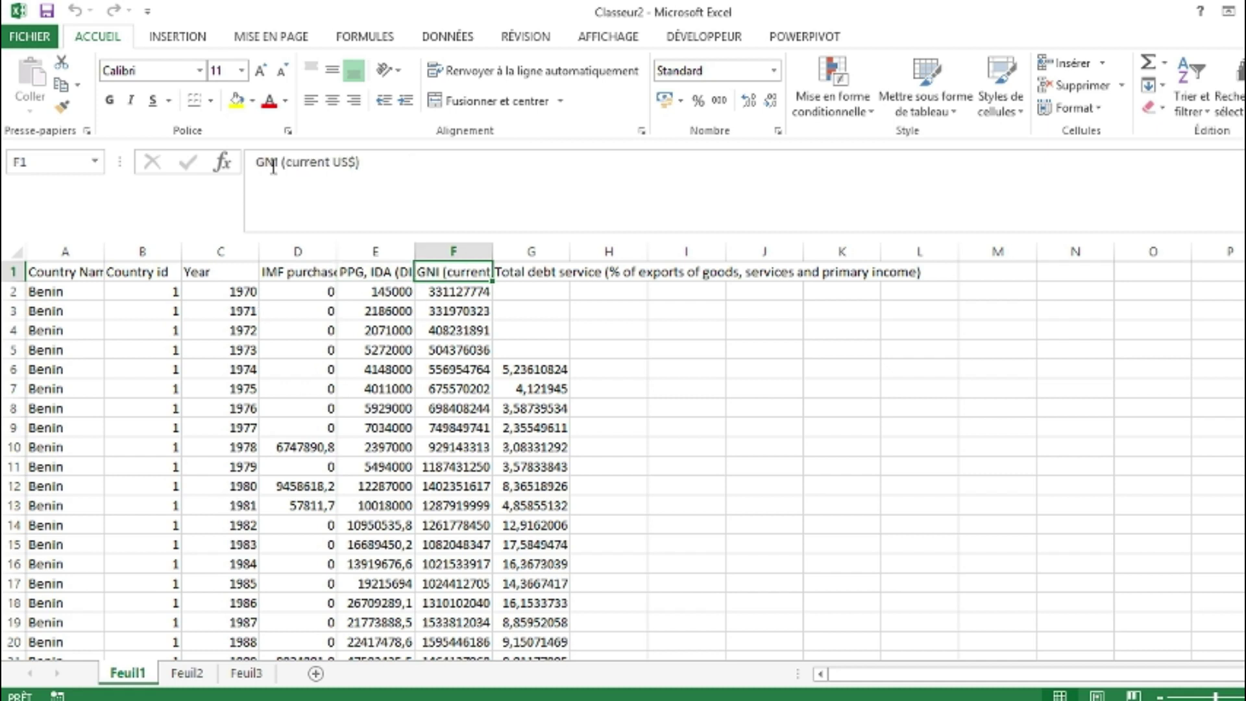
click(541, 271)
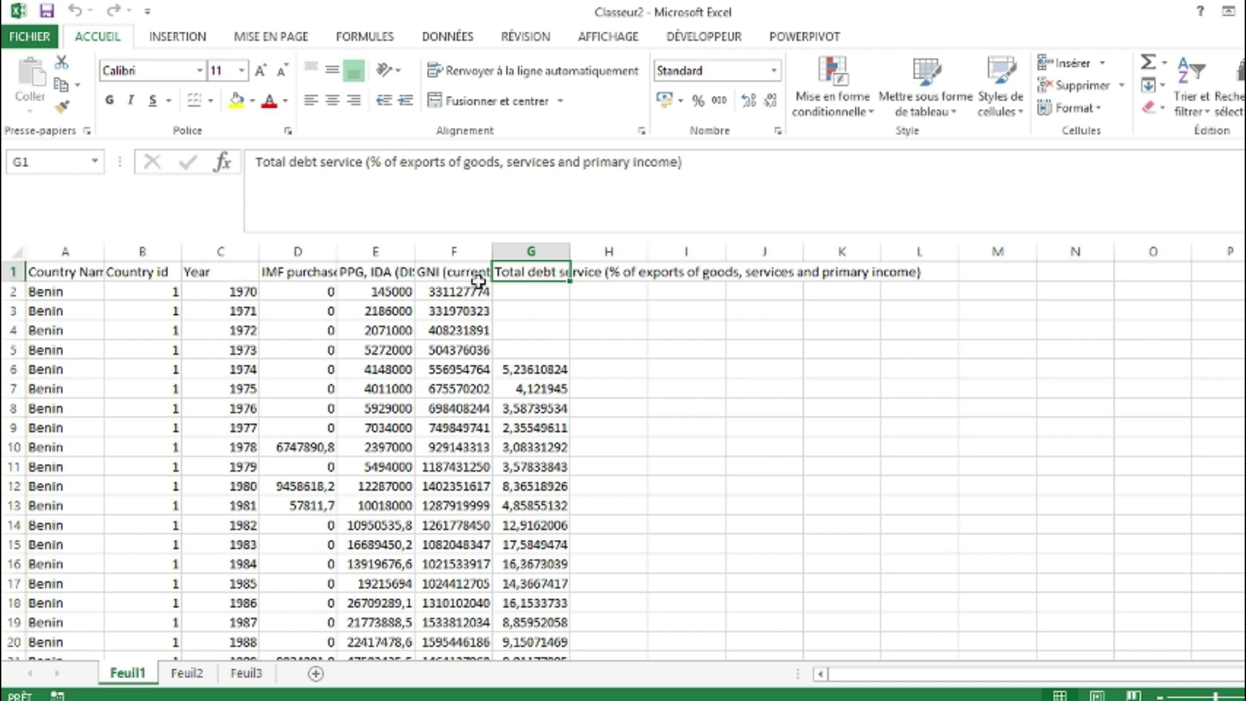
key(Left)
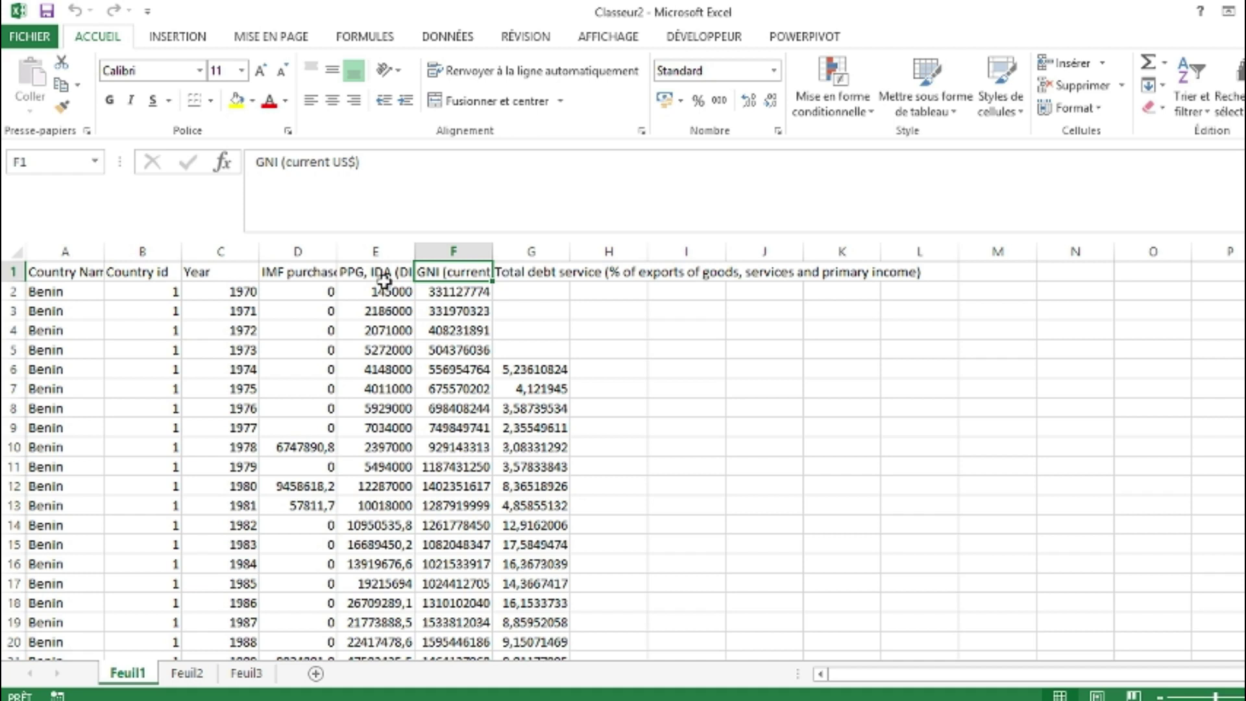
click(306, 273)
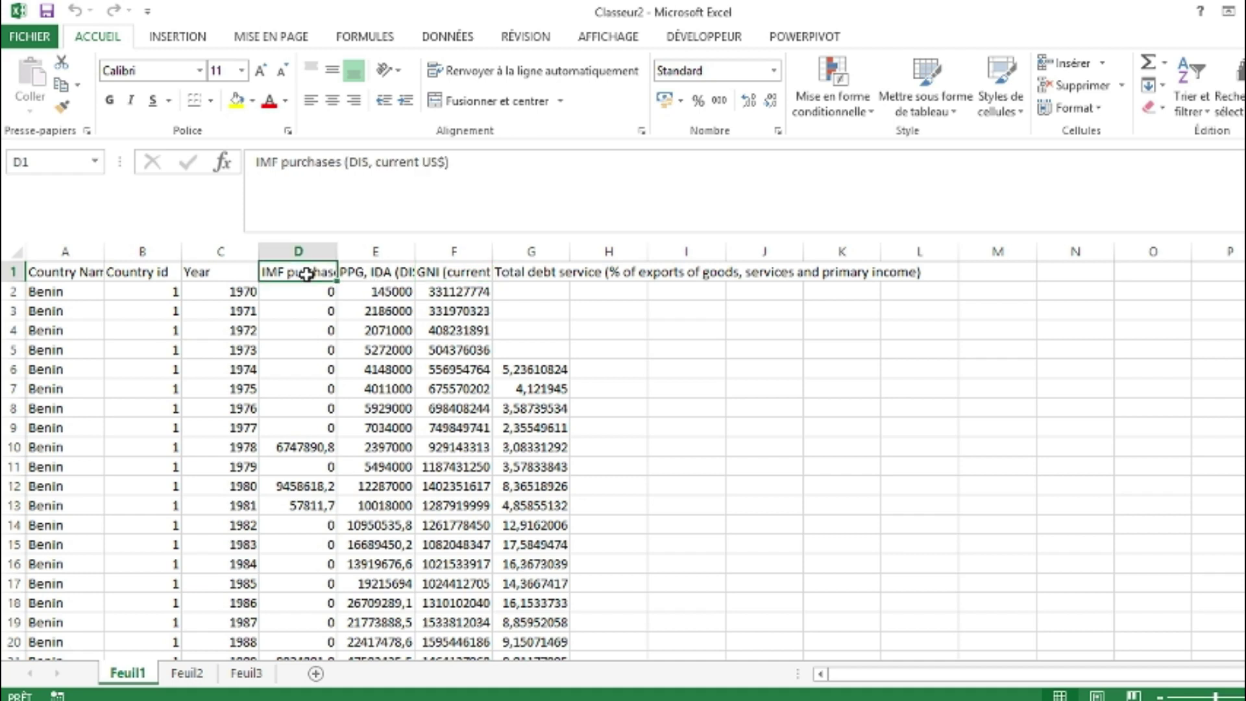
- Select the Benin country-name cells in column A, from A2 to A50
drag(47, 274, 551, 564)
click(50, 293)
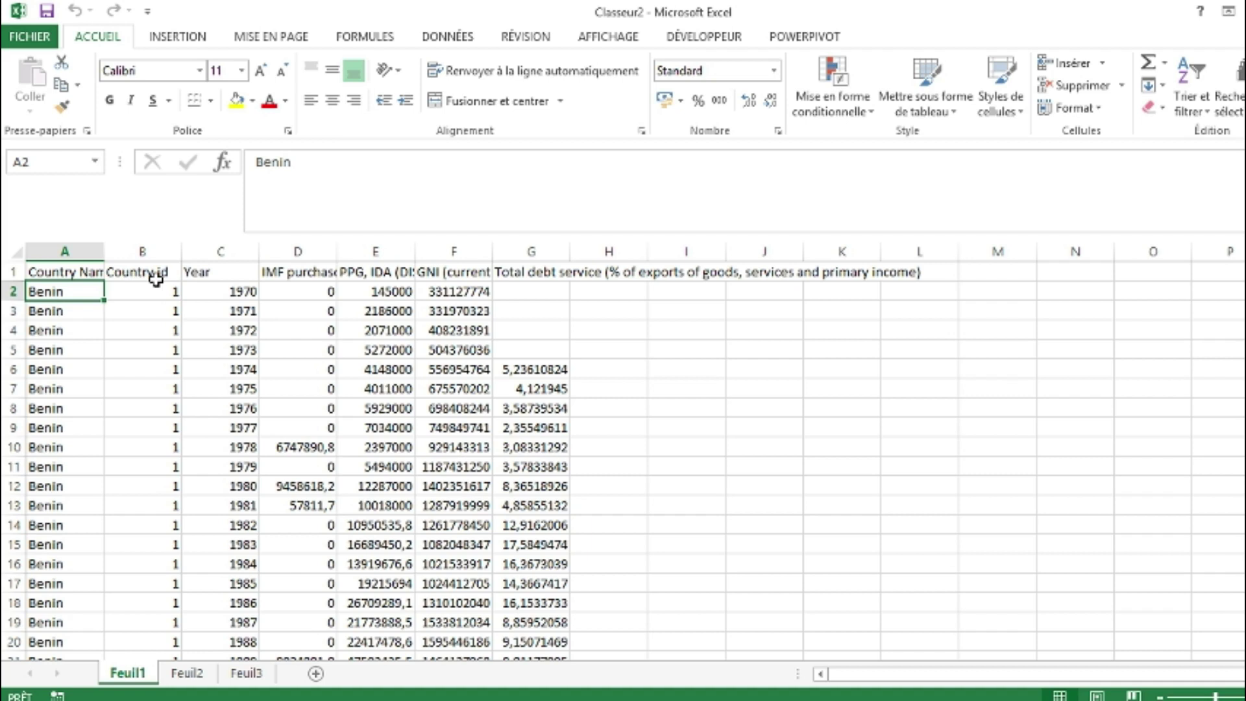
drag(65, 292, 80, 641)
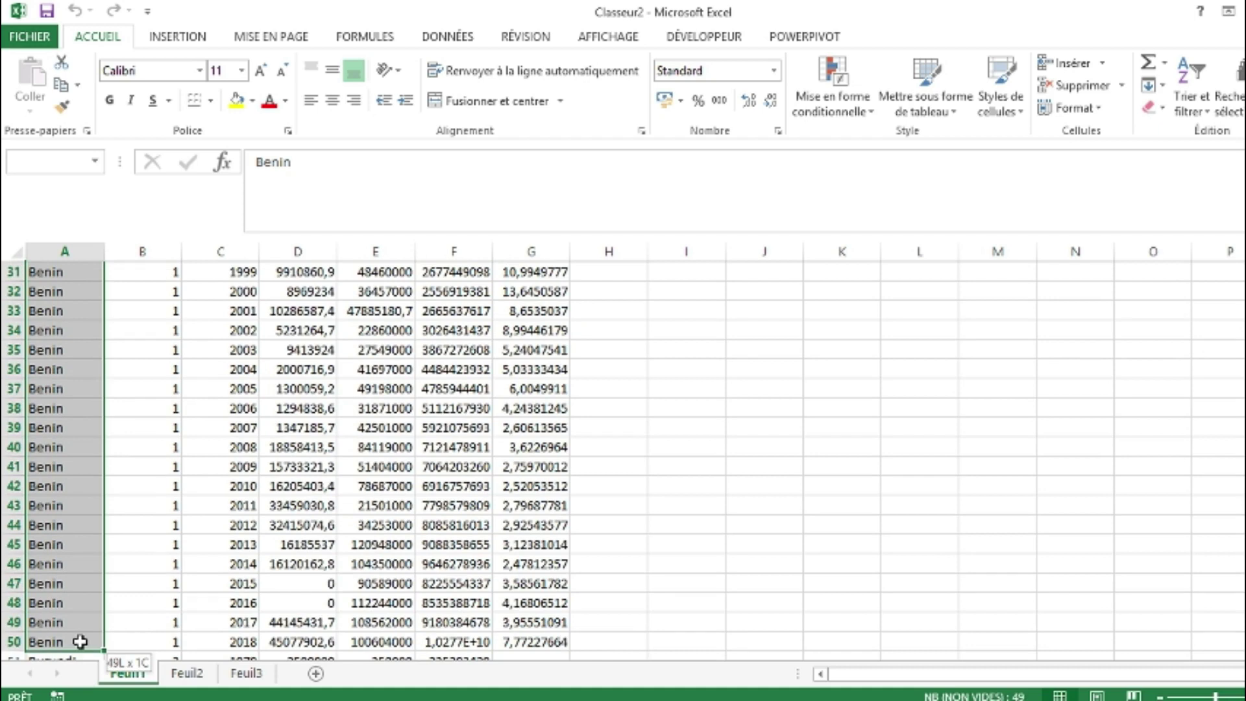
- Scroll through the Benin debt panel and jump to the Total debt service header in G1
scroll(224, 278, up, 10)
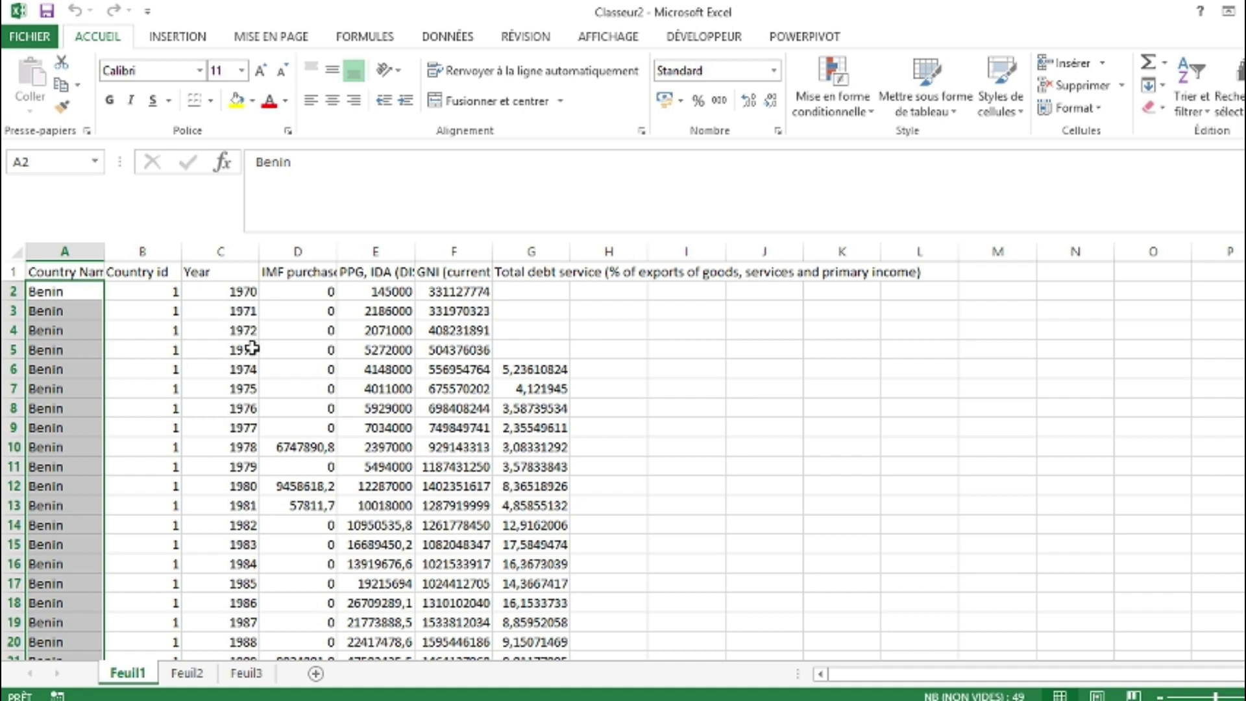
scroll(66, 522, down, 12)
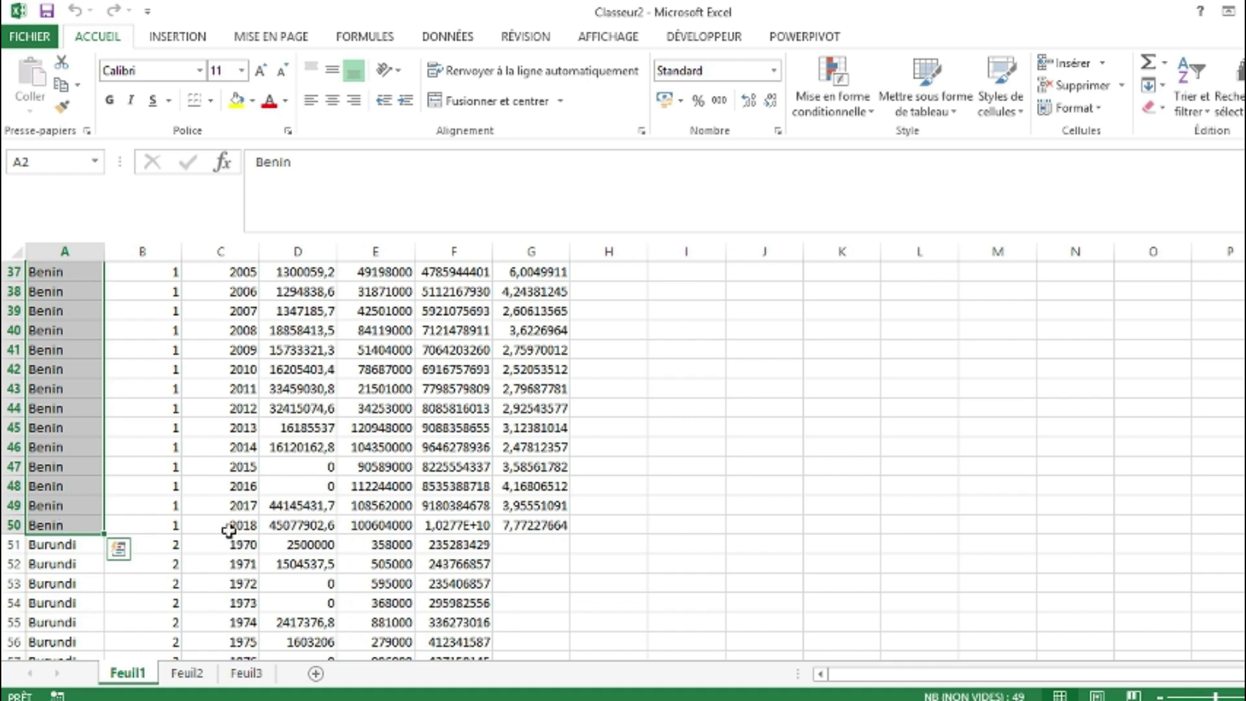
scroll(239, 527, up, 12)
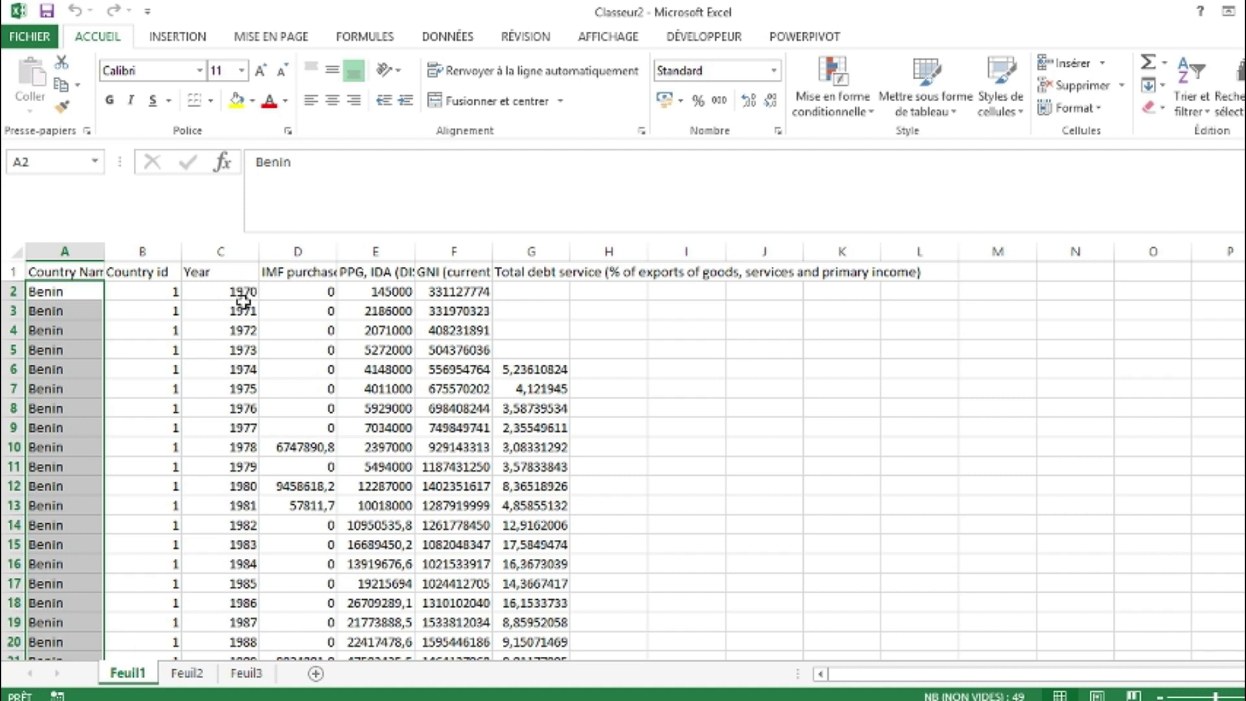
scroll(243, 300, down, 4)
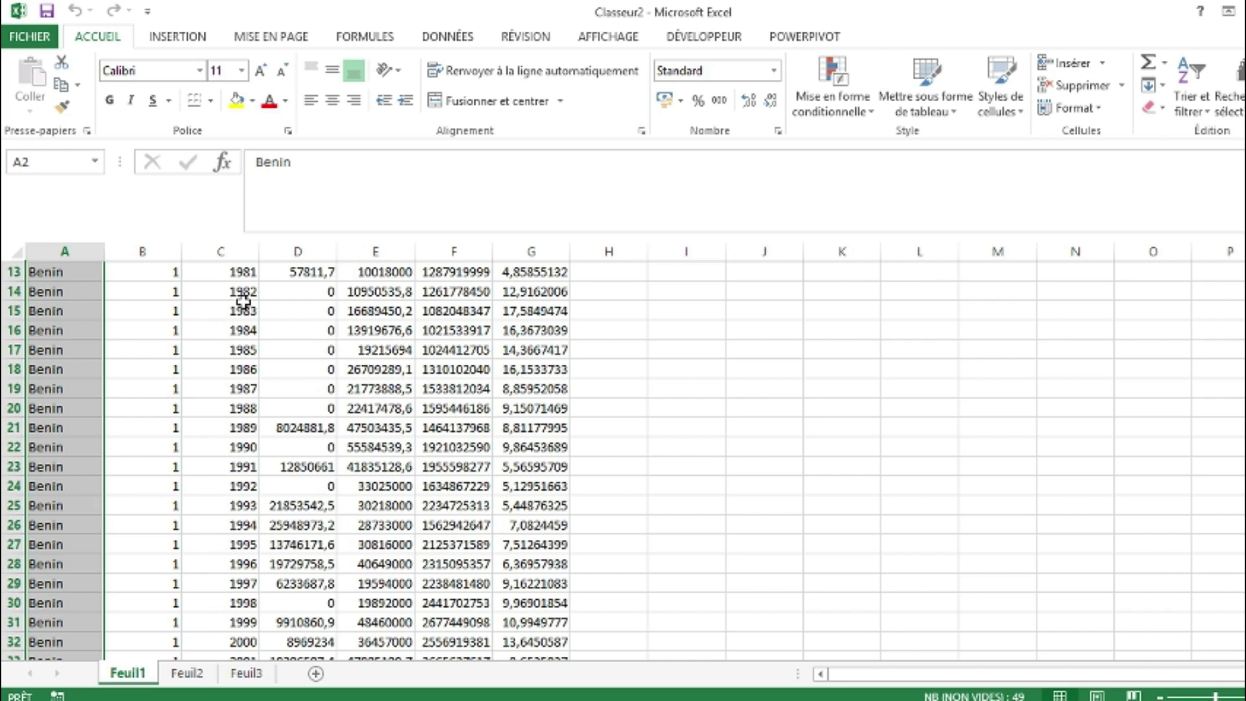
scroll(243, 299, down, 11)
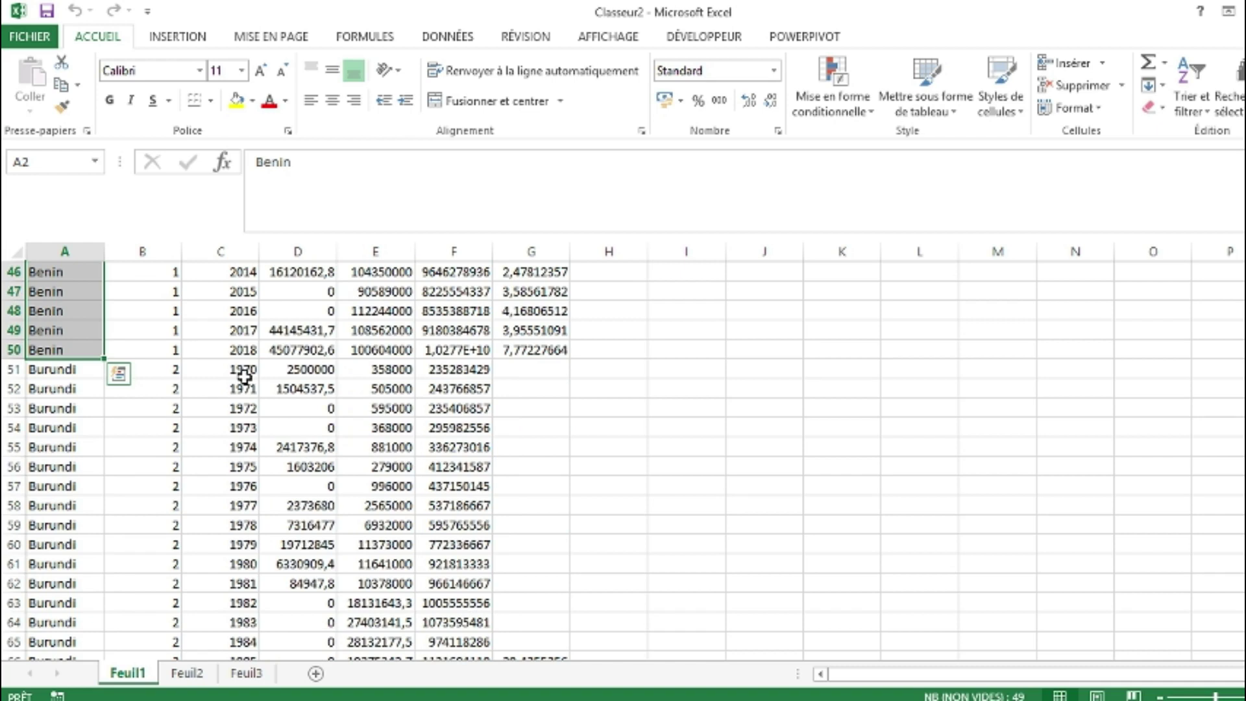
scroll(244, 376, down, 20)
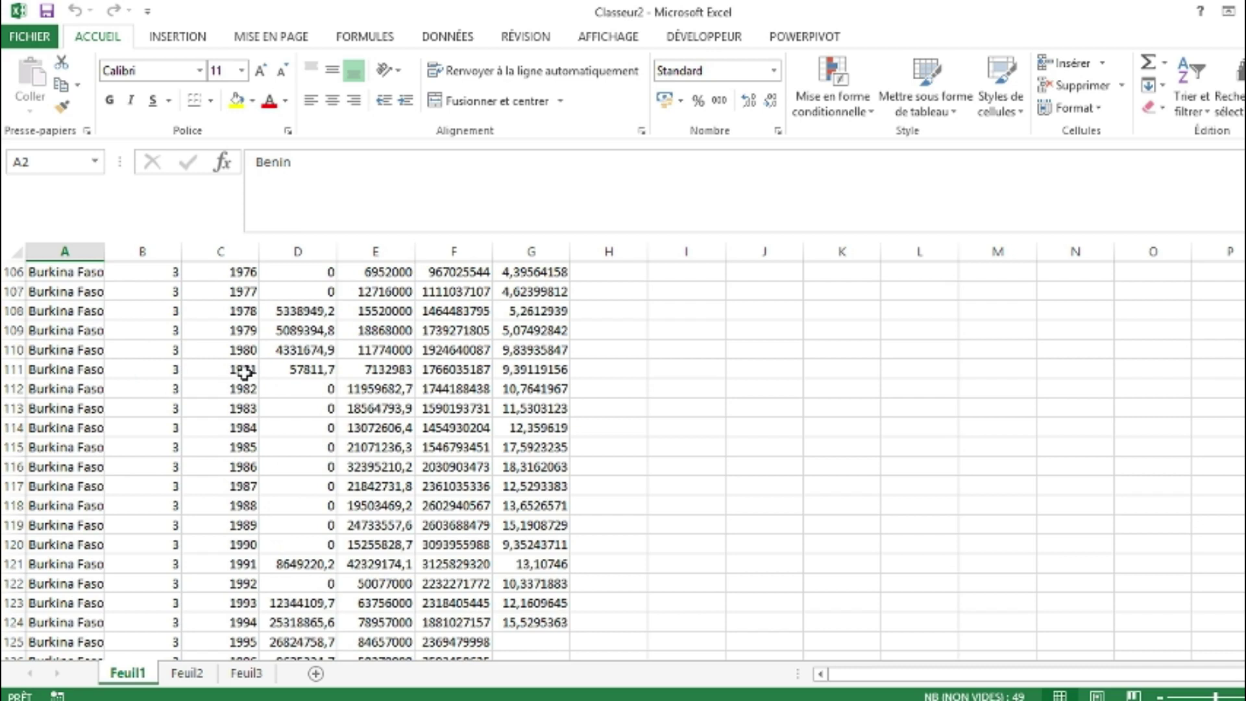
scroll(244, 372, down, 16)
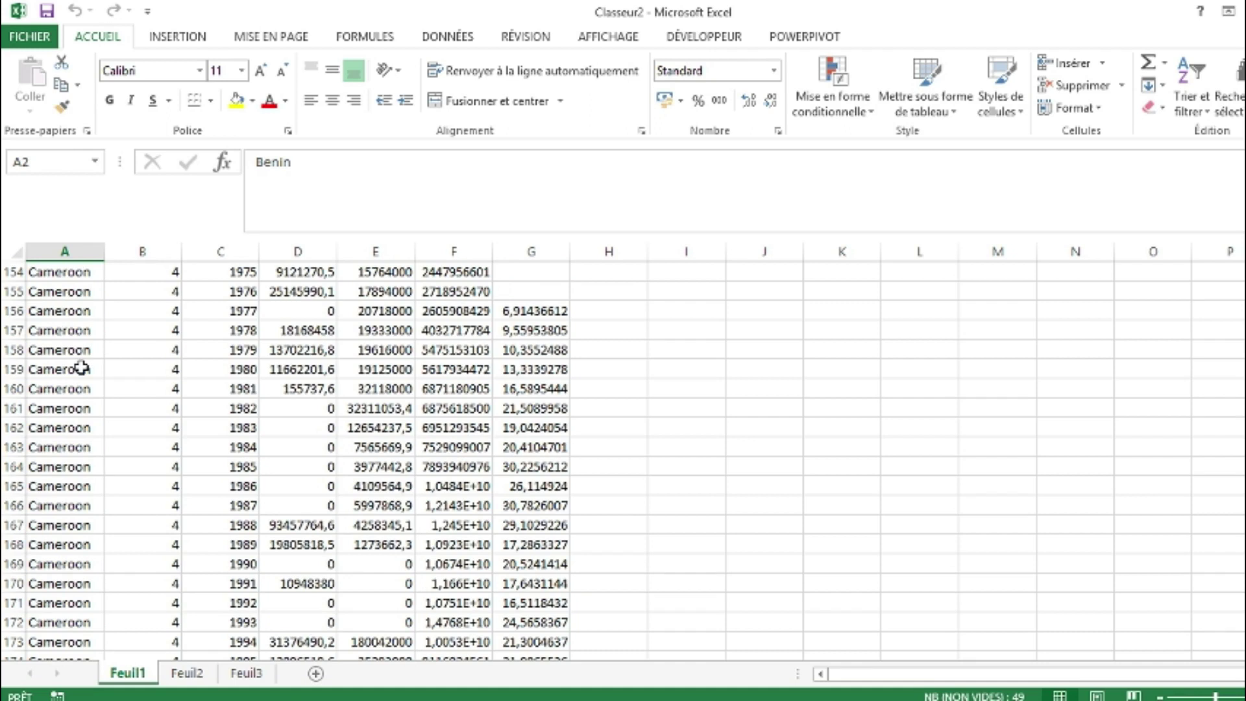
scroll(81, 368, up, 20)
scroll(96, 429, up, 20)
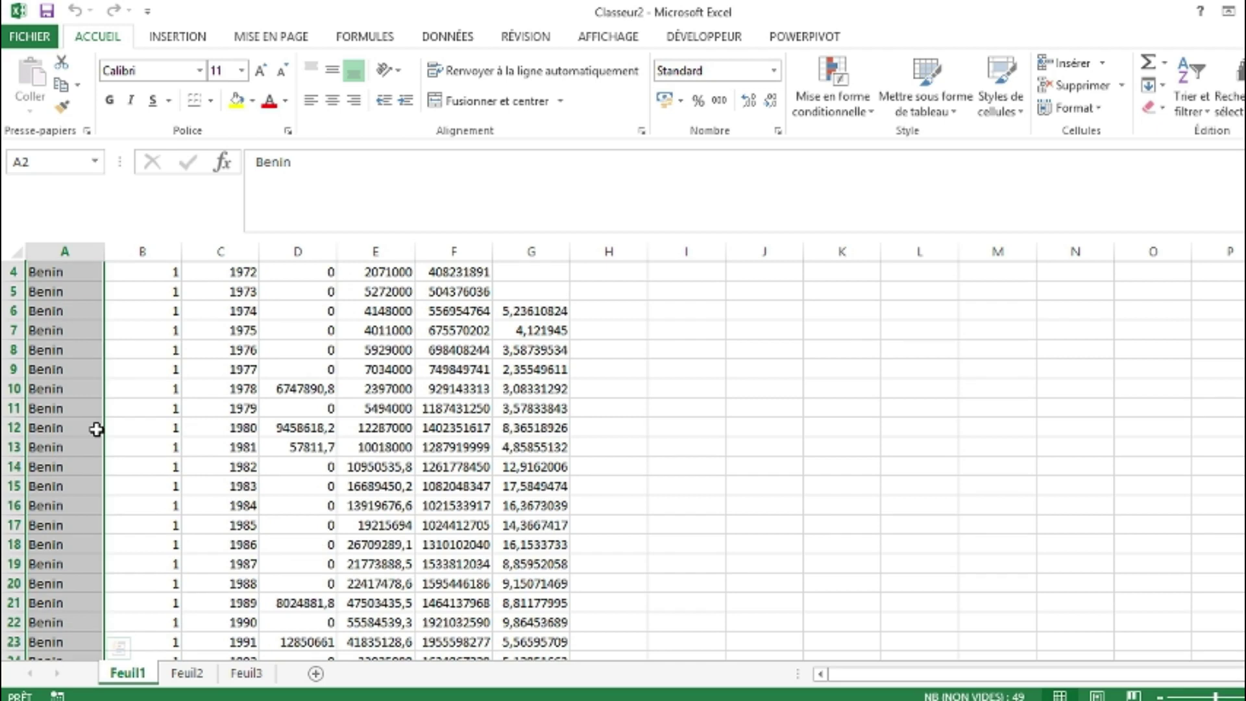
scroll(97, 429, up, 1)
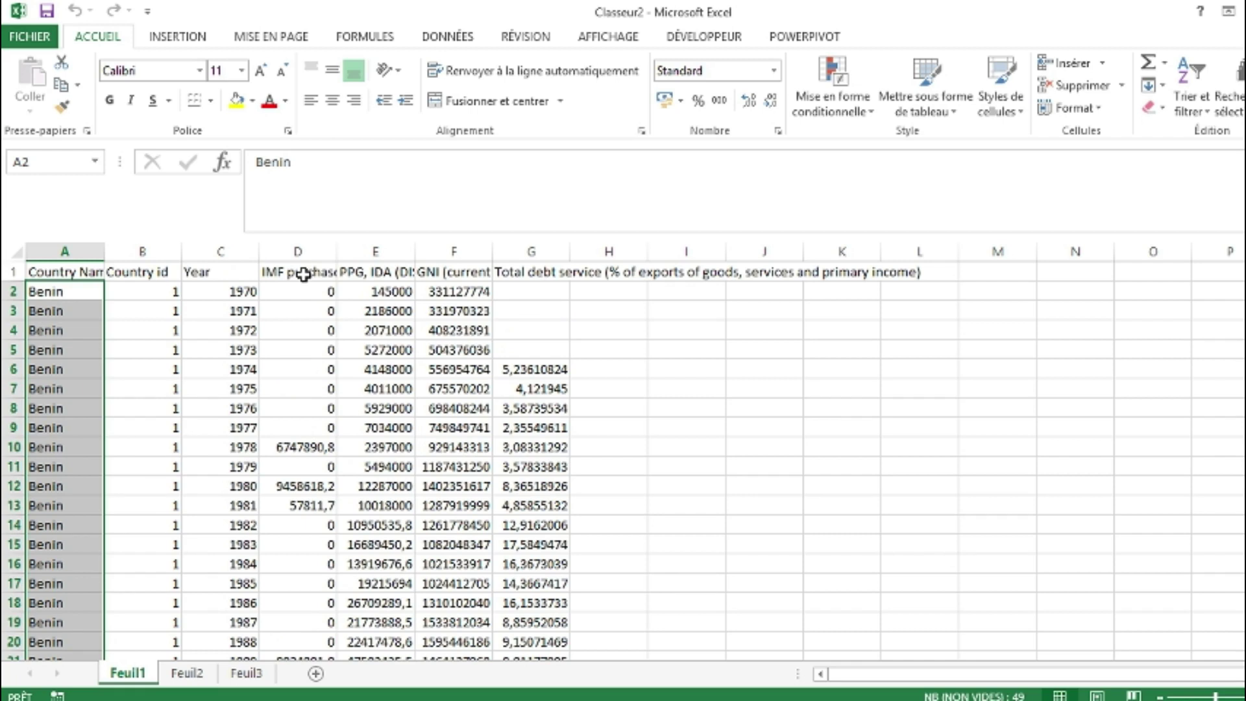
key(ctrl+Up)
key(ctrl+Right)
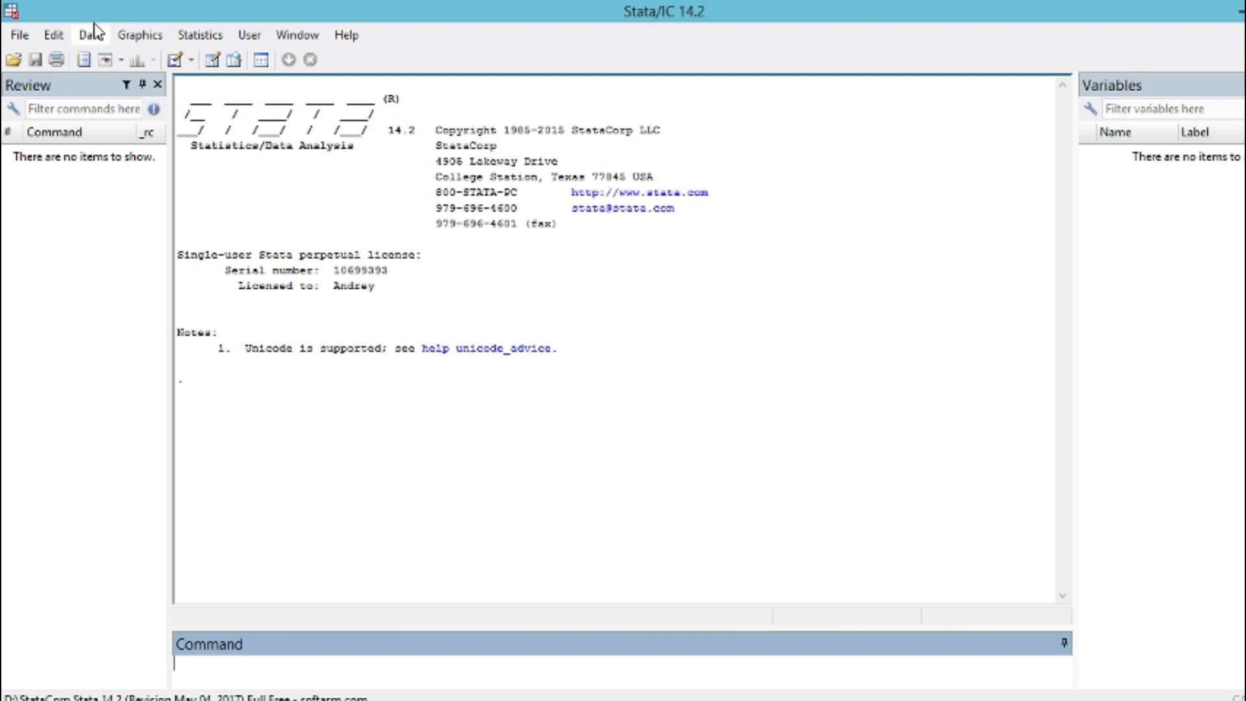
- Show Stata's File > Import submenu with its importable formats, including Excel spreadsheet
click(21, 36)
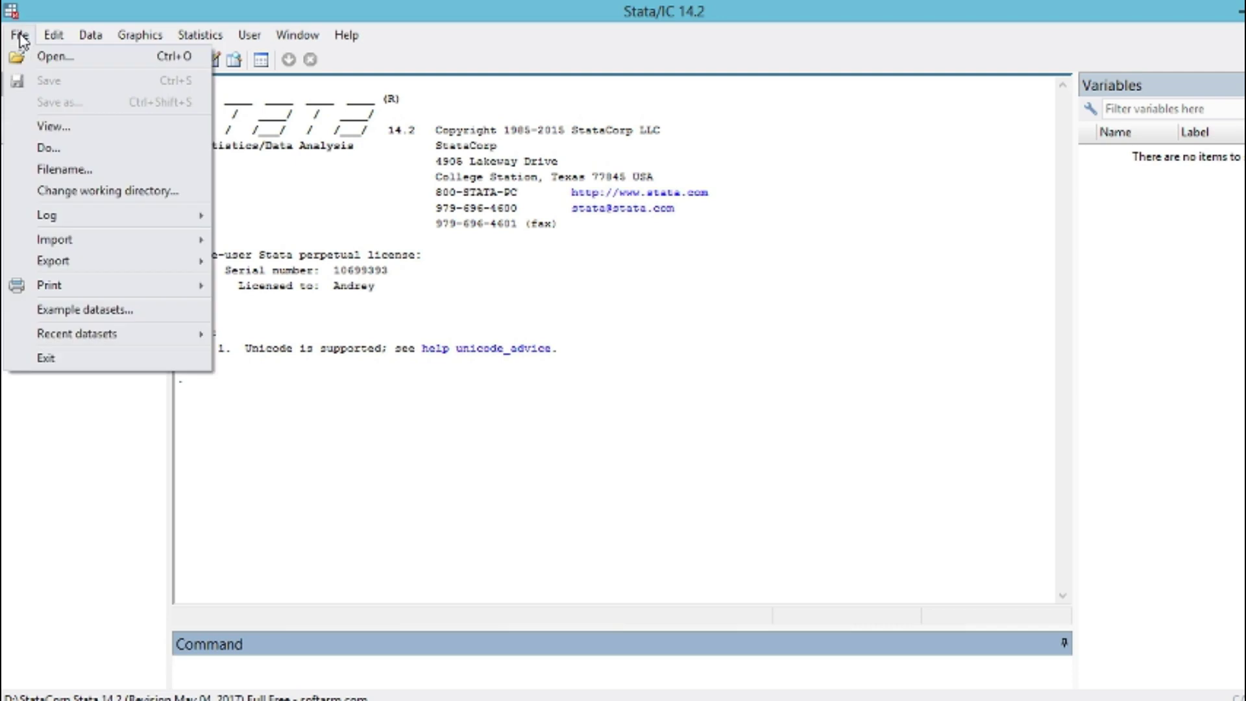
mouse_move(94, 249)
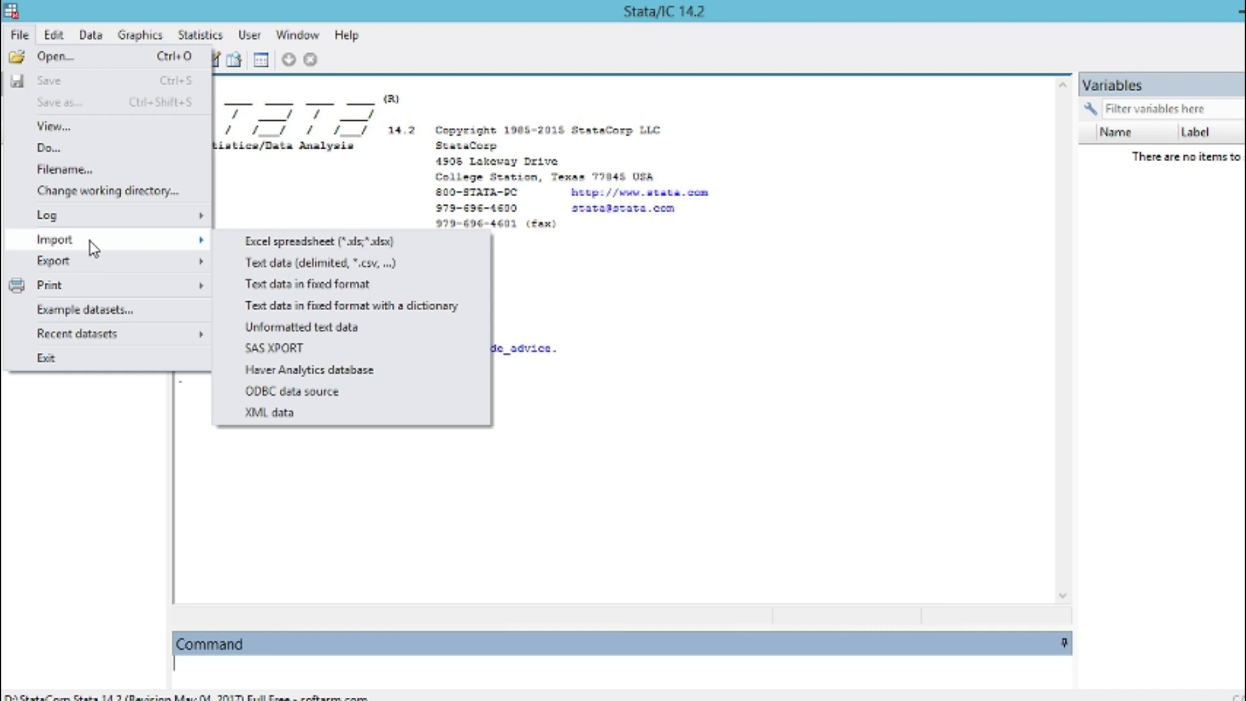
- Start an Excel spreadsheet import and choose the Classeur2 workbook from the Desktop folder
click(316, 247)
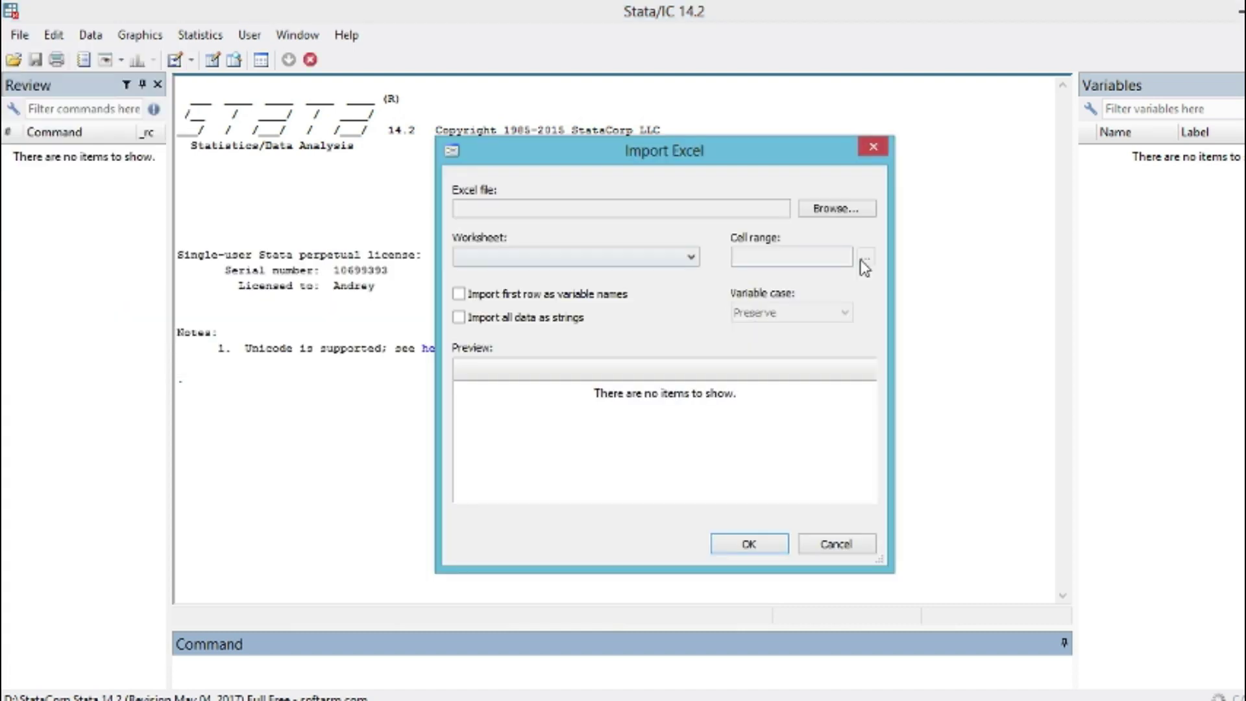
click(833, 215)
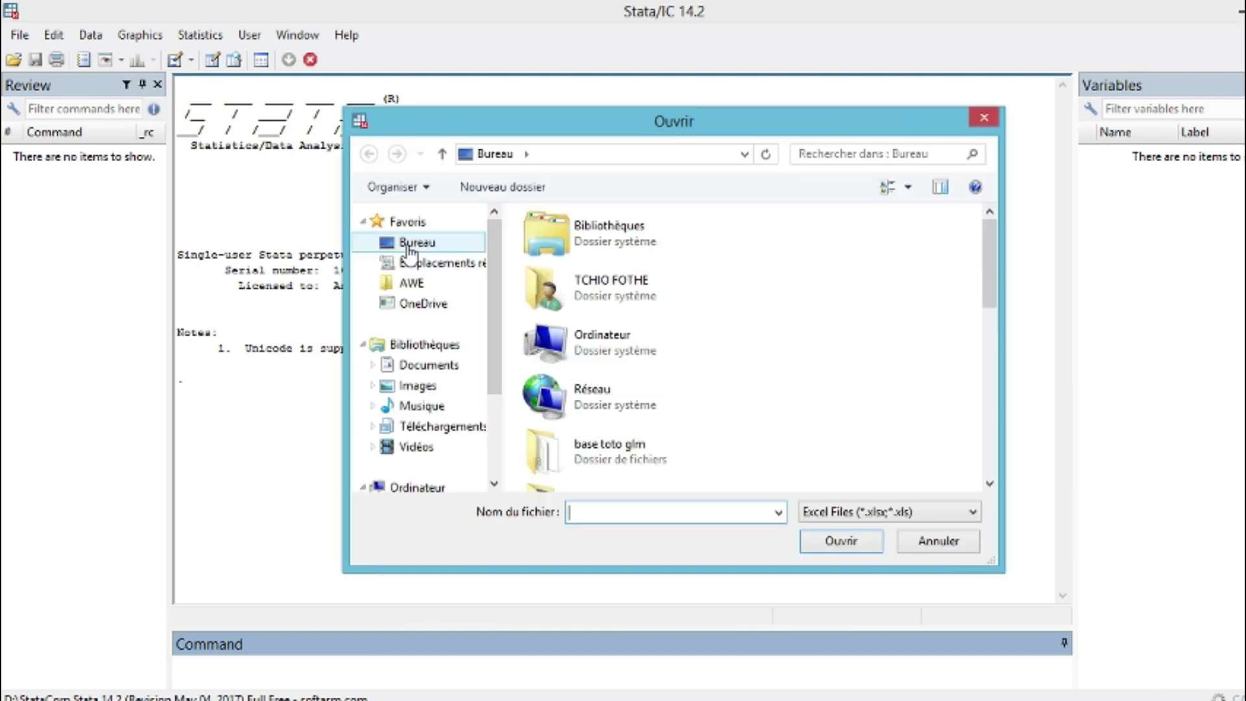
click(408, 245)
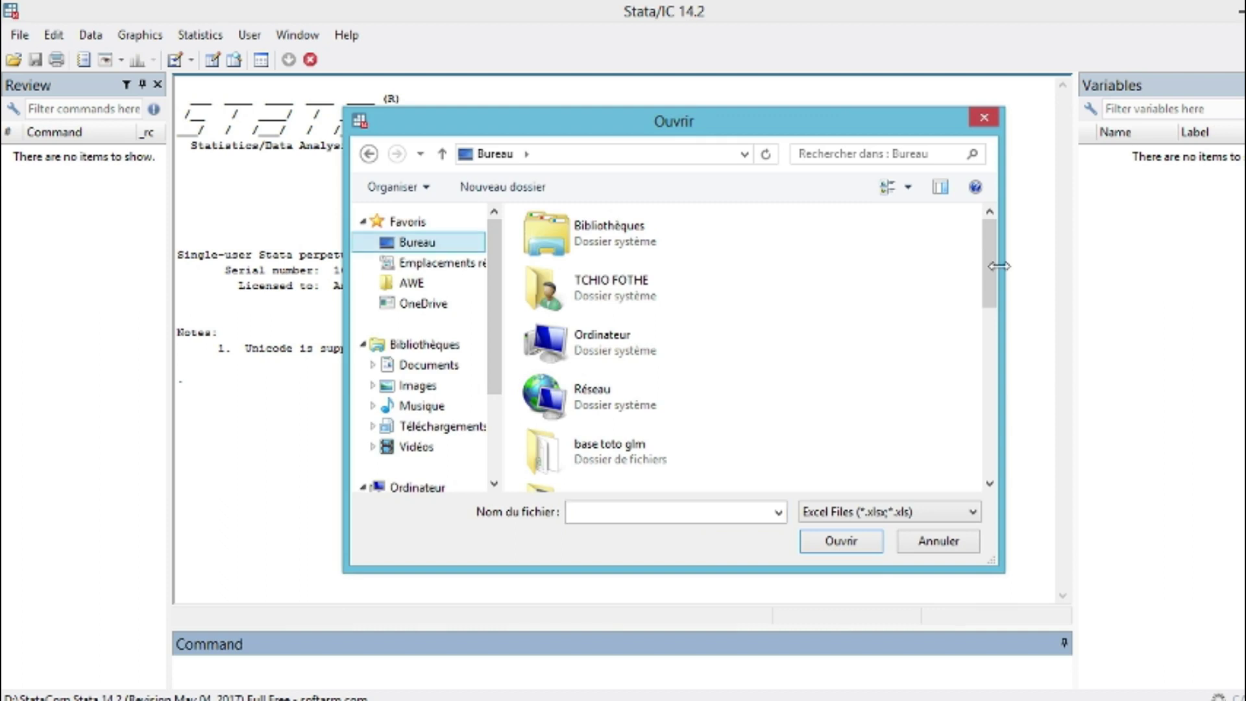
drag(990, 292, 990, 305)
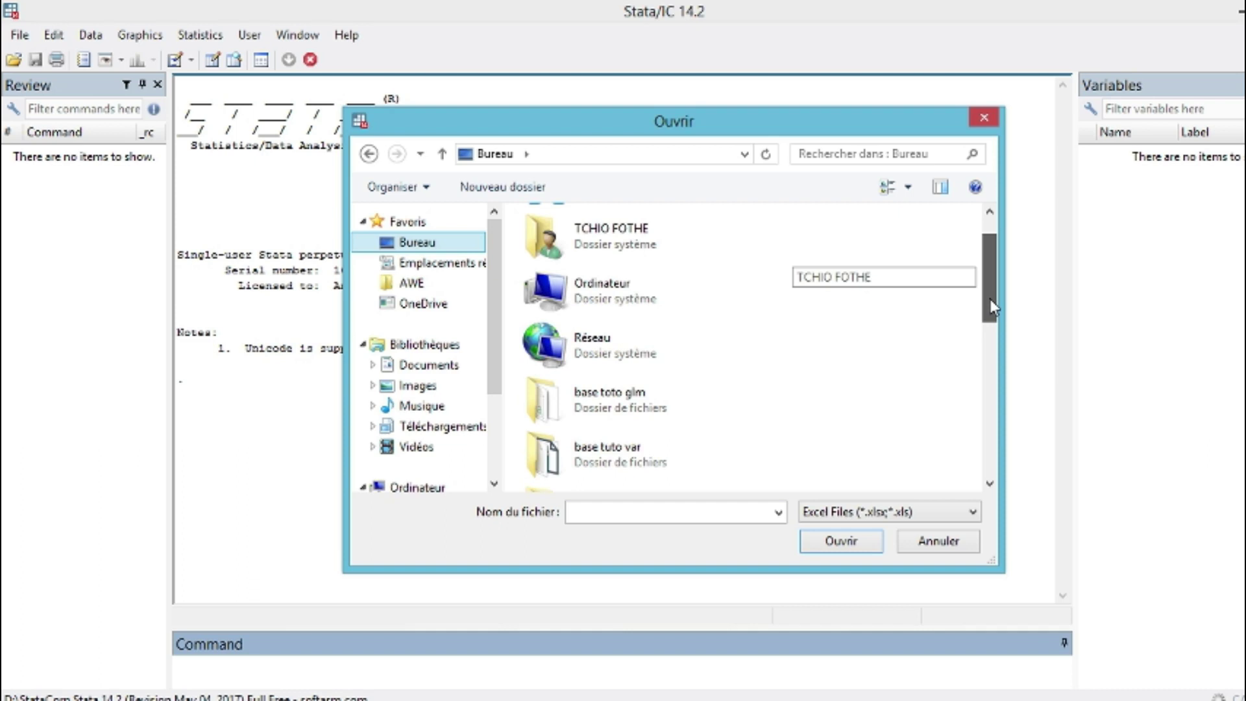
drag(991, 305, 990, 456)
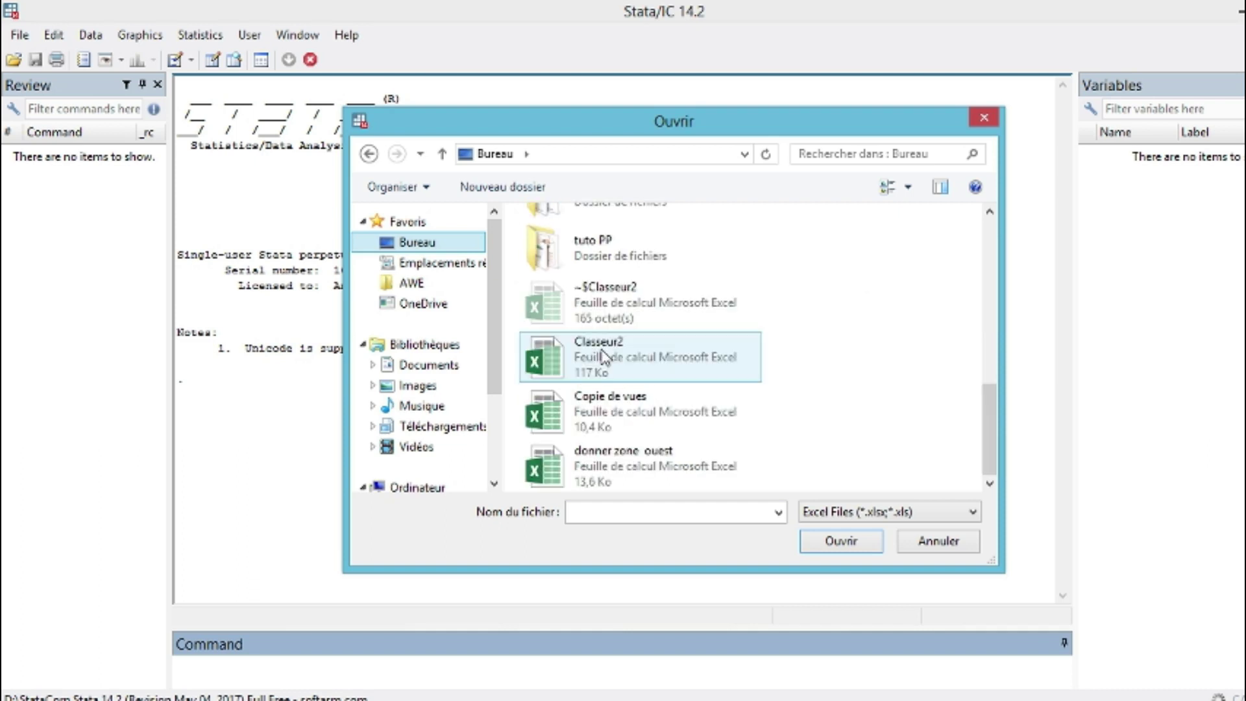
double_click(603, 357)
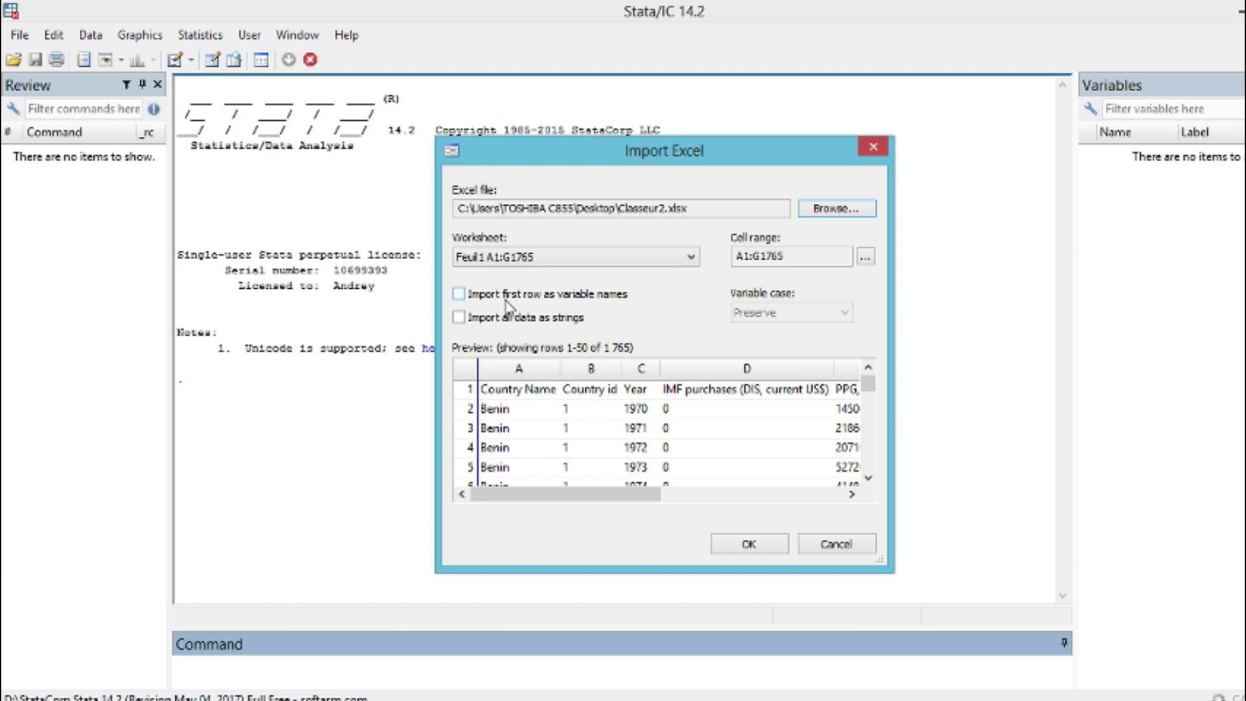
- Import sheet Feuil1 of Classeur2.xlsx, using the first row as variable names
click(460, 296)
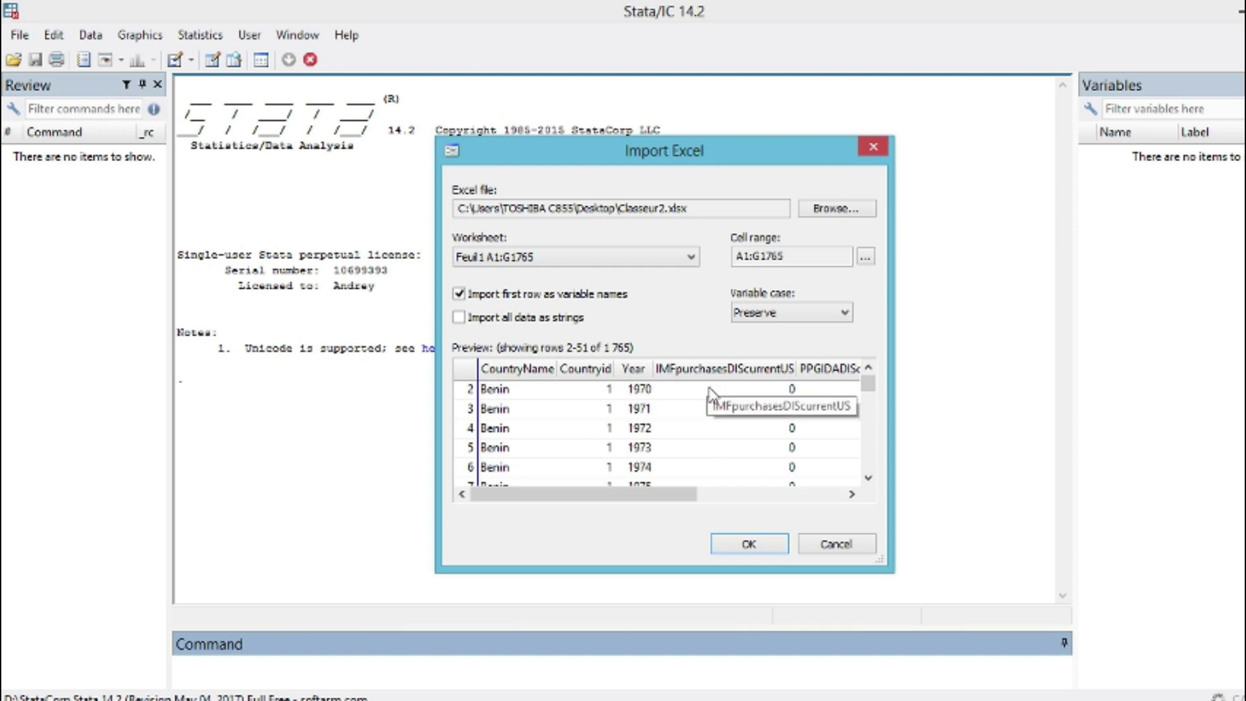
click(746, 544)
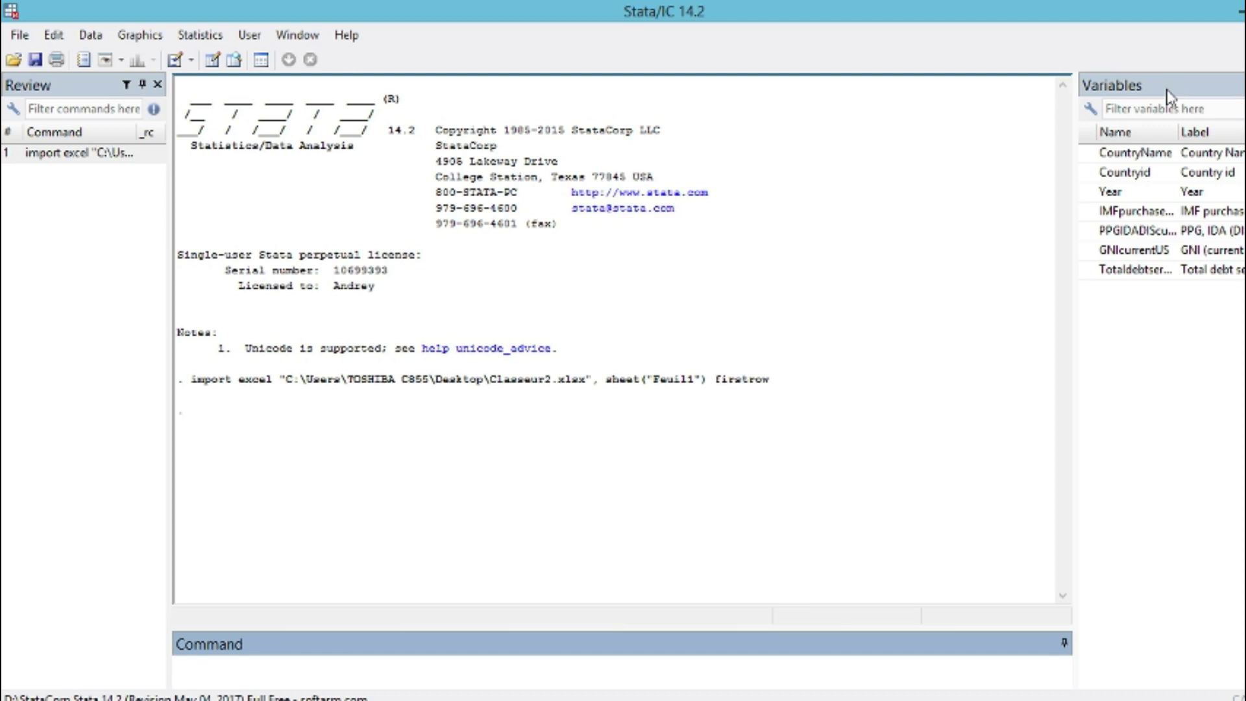
click(297, 34)
mouse_move(331, 187)
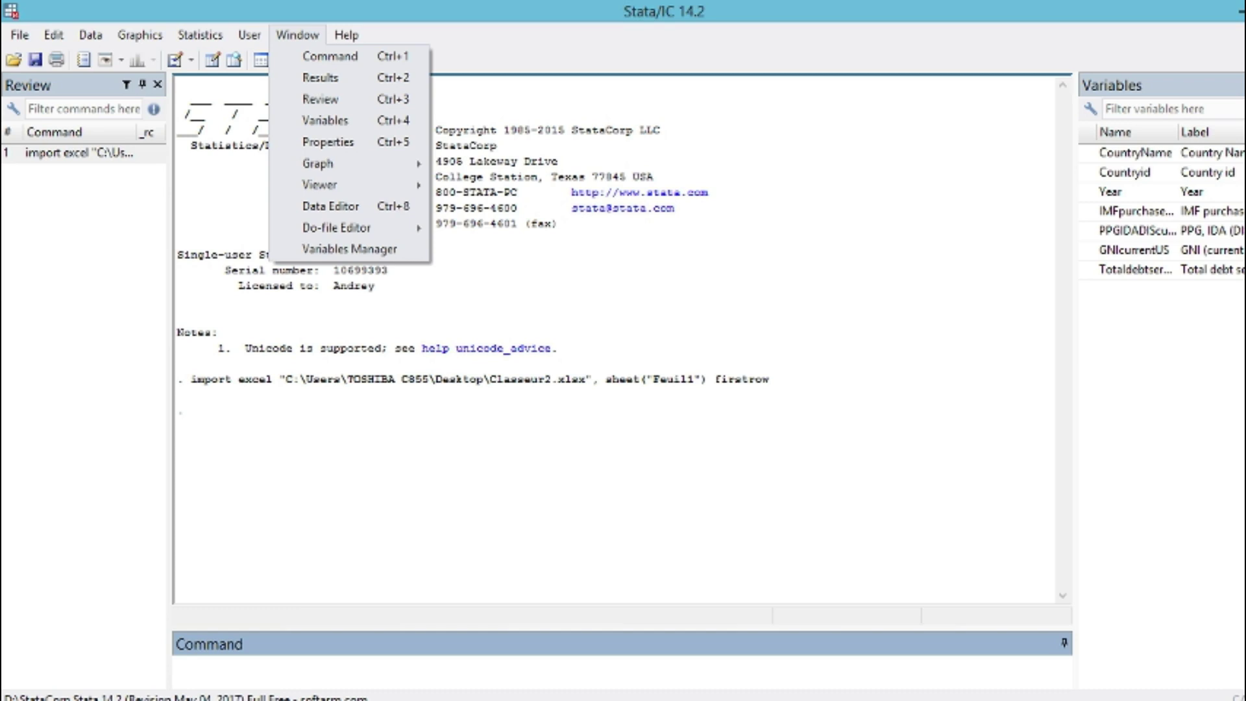
click(1070, 240)
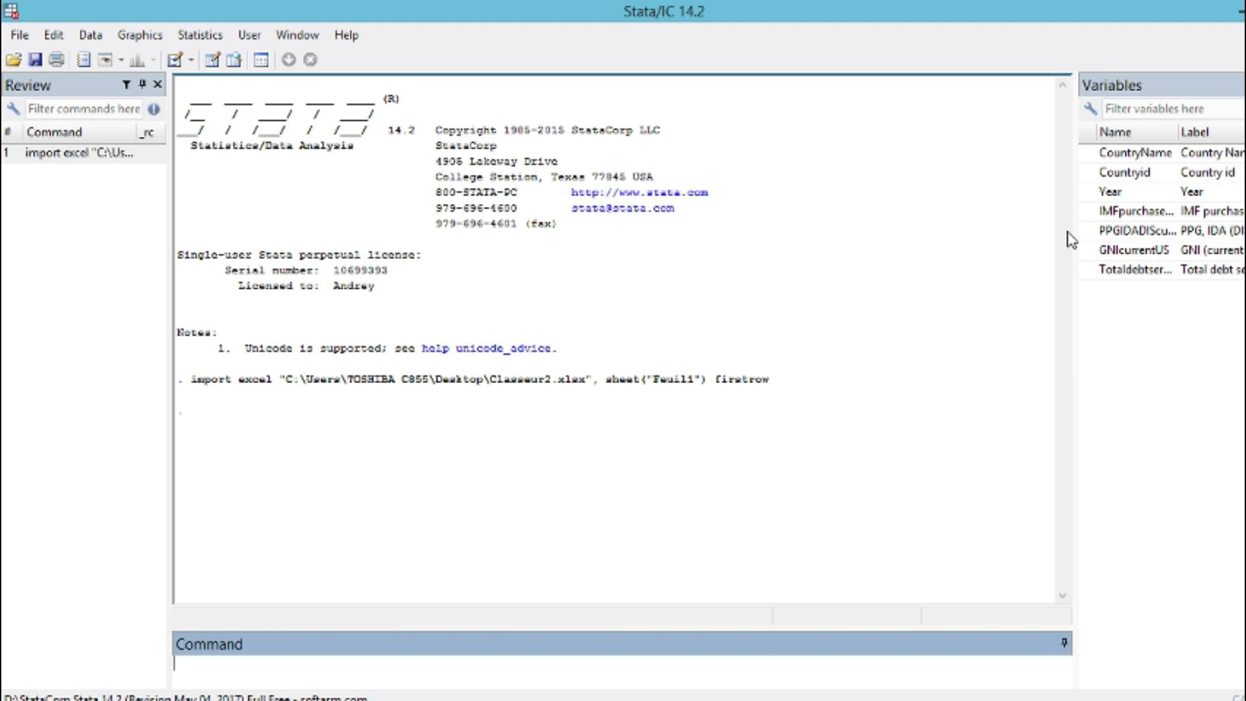
- Open Declare dataset to be panel data under Statistics > Longitudinal/panel data > Setup and utilities
click(196, 36)
mouse_move(327, 393)
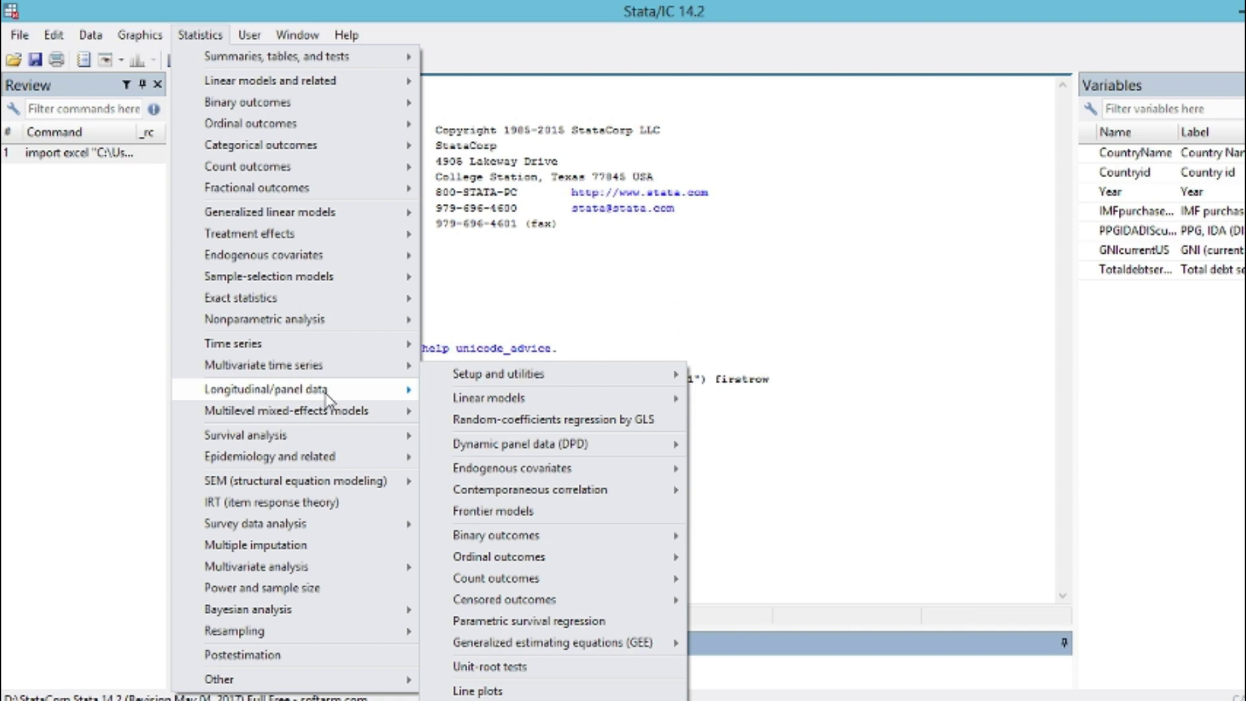
mouse_move(513, 378)
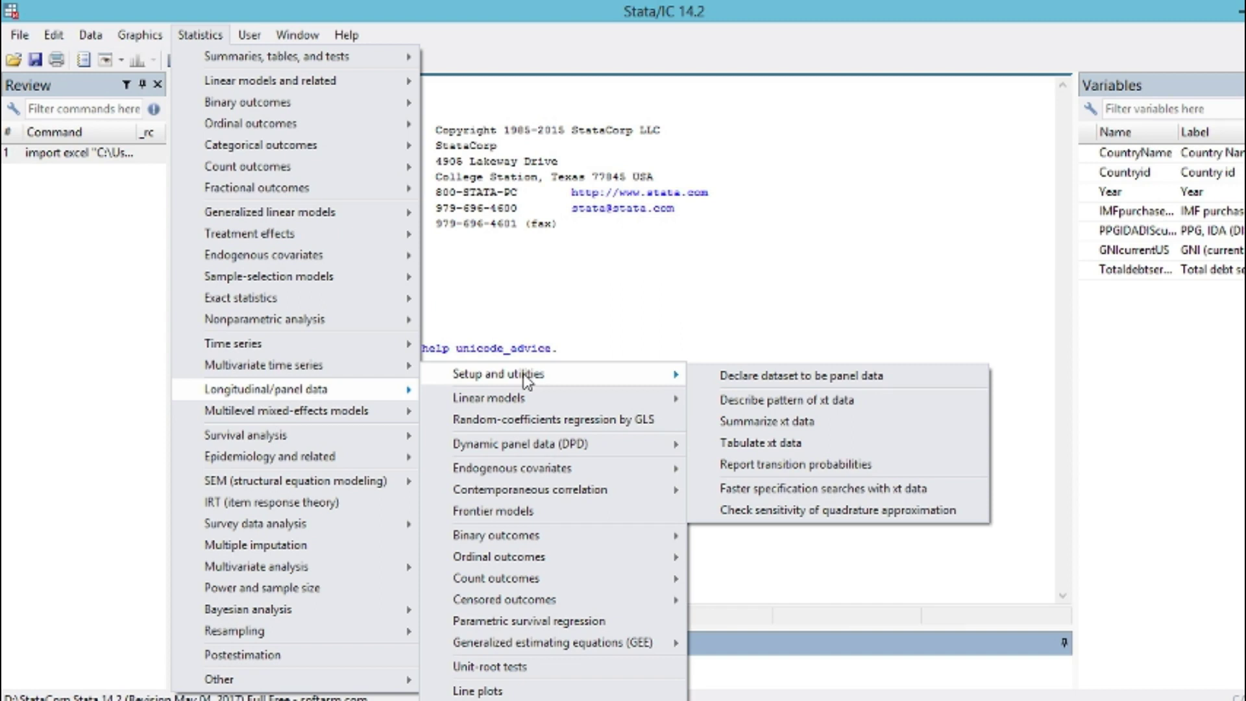
click(819, 380)
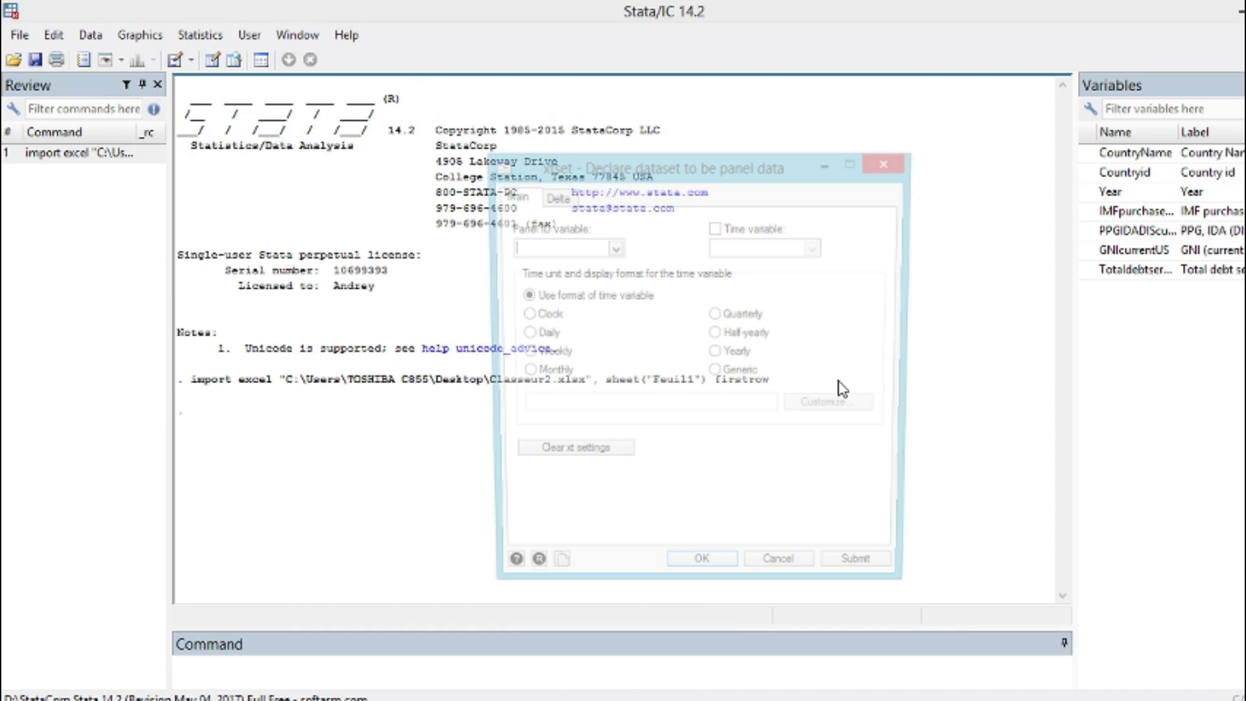
- Run xtset with Countryid as the panel identifier and Year as the time variable
click(612, 249)
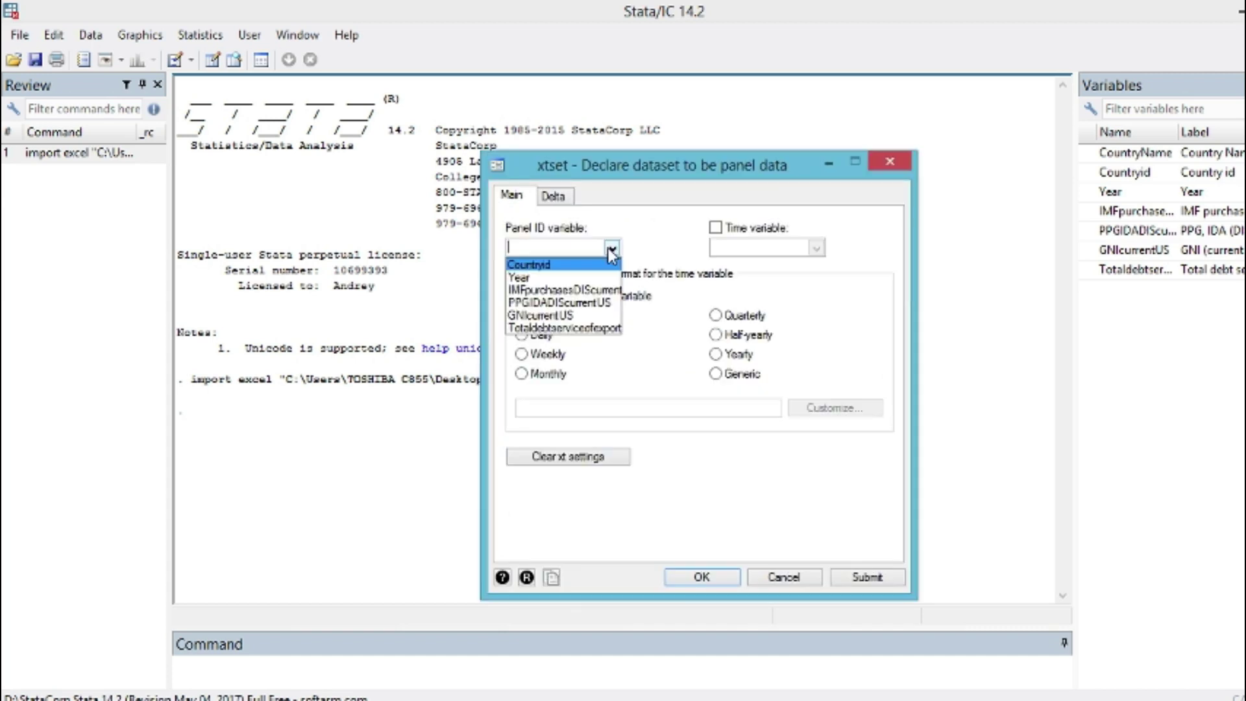
click(539, 264)
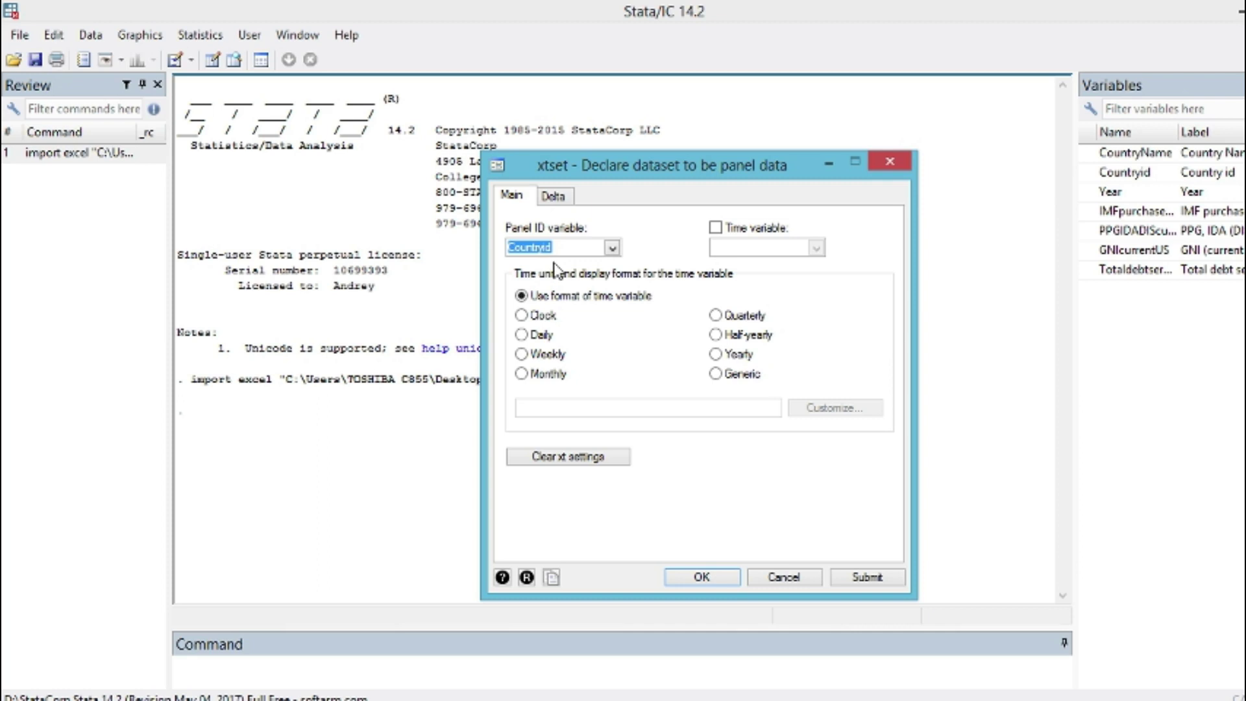
click(715, 227)
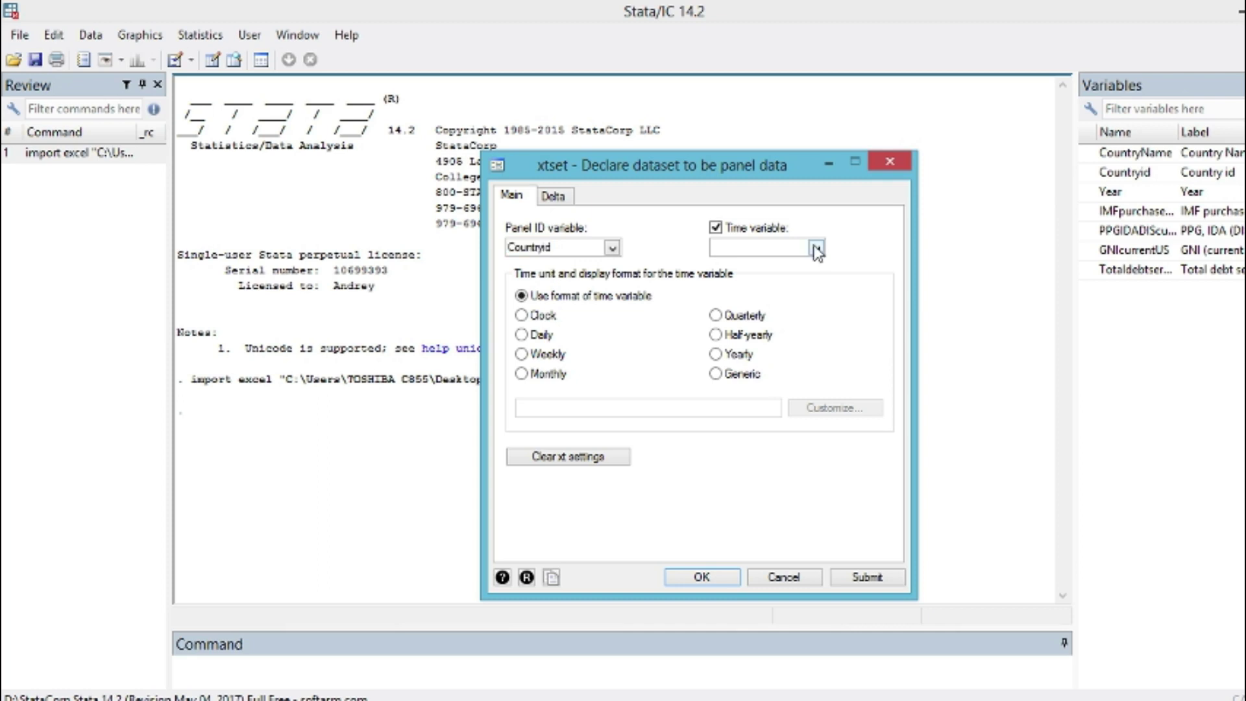
click(817, 248)
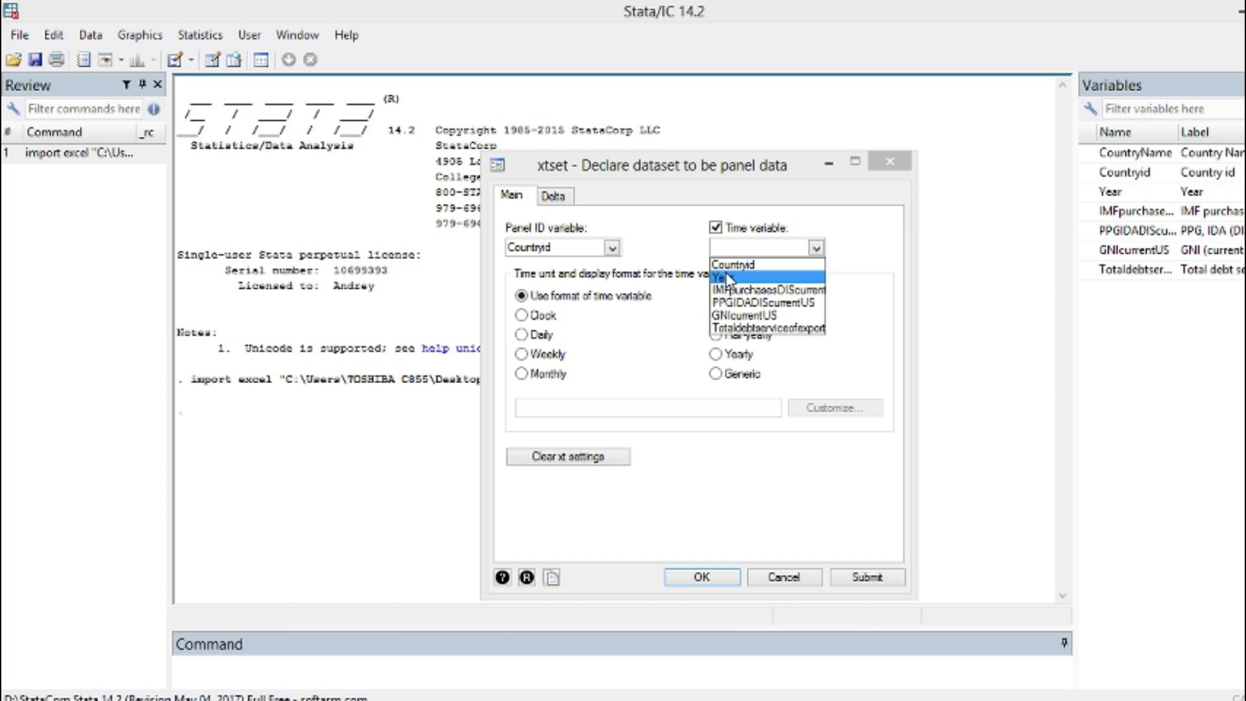
click(725, 273)
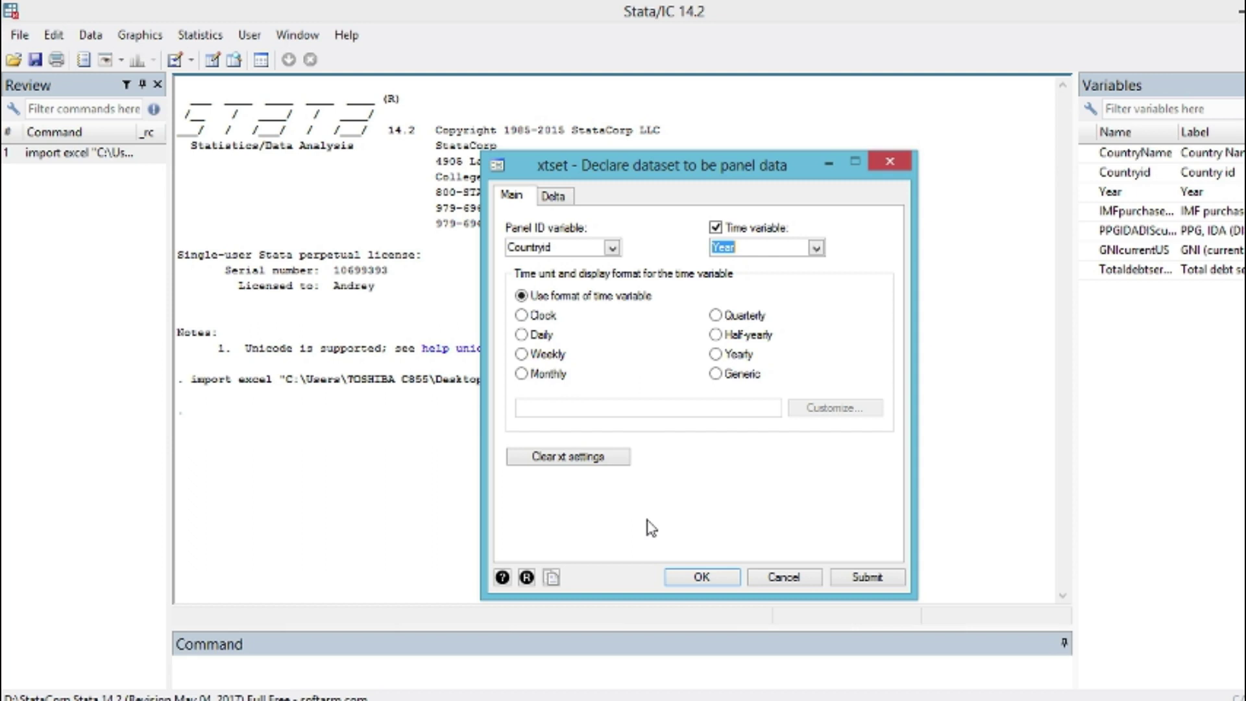
key(Return)
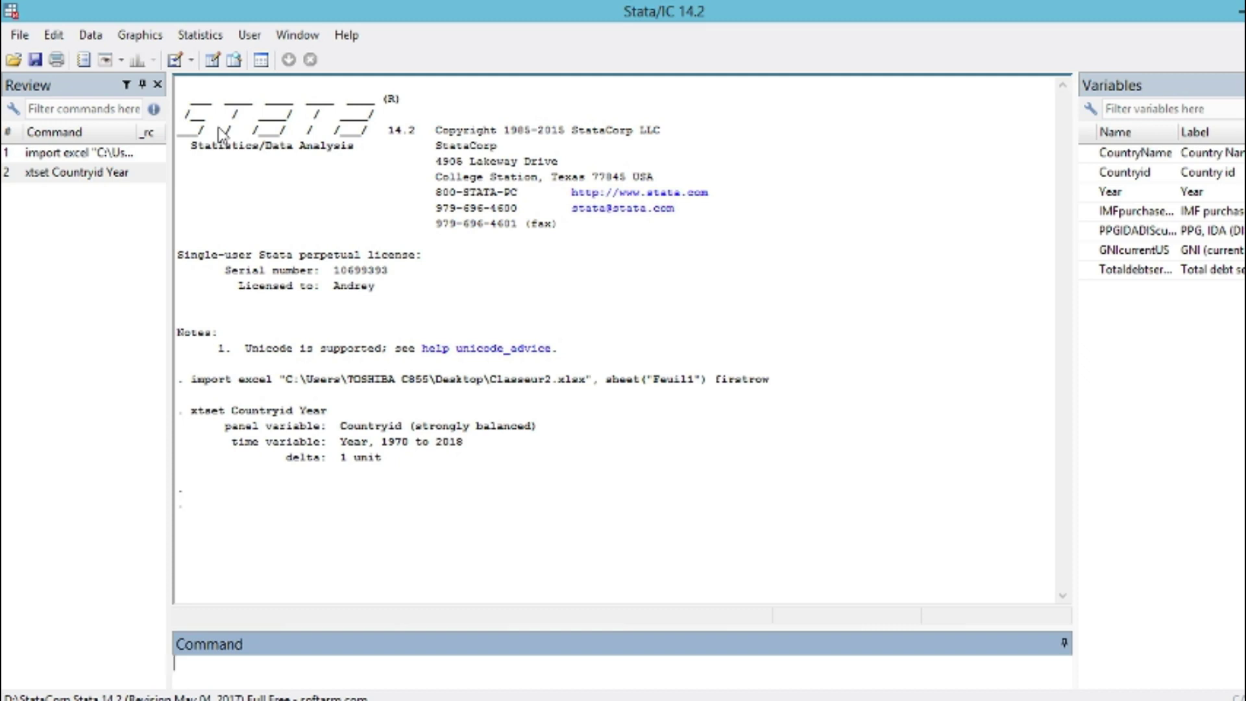
- Open the regress dialog from Statistics > Linear models and related > Linear regression
click(201, 38)
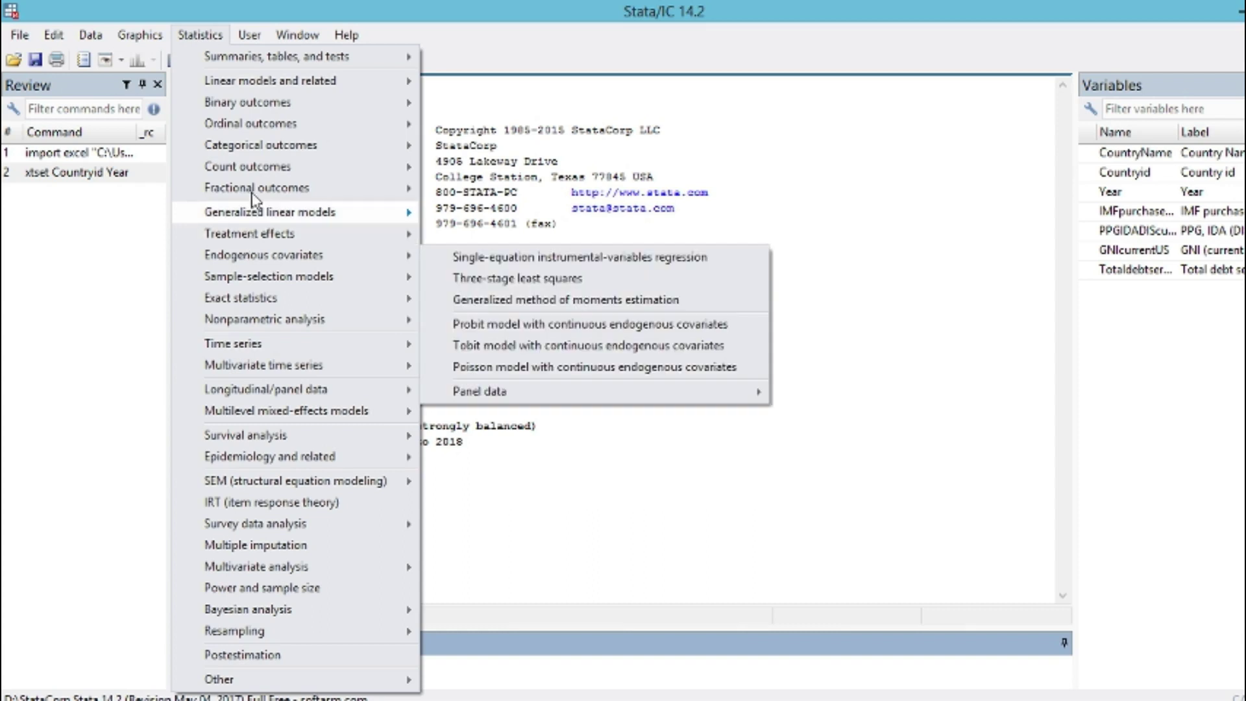
mouse_move(261, 109)
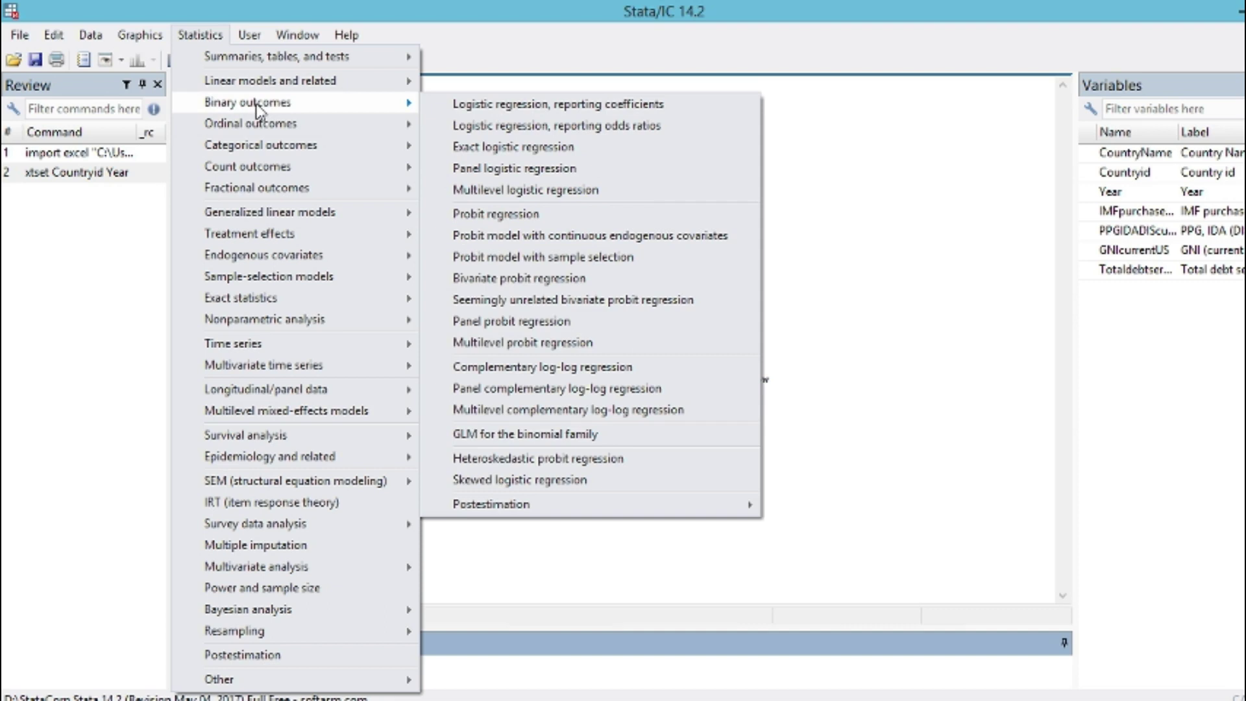
mouse_move(260, 80)
click(497, 91)
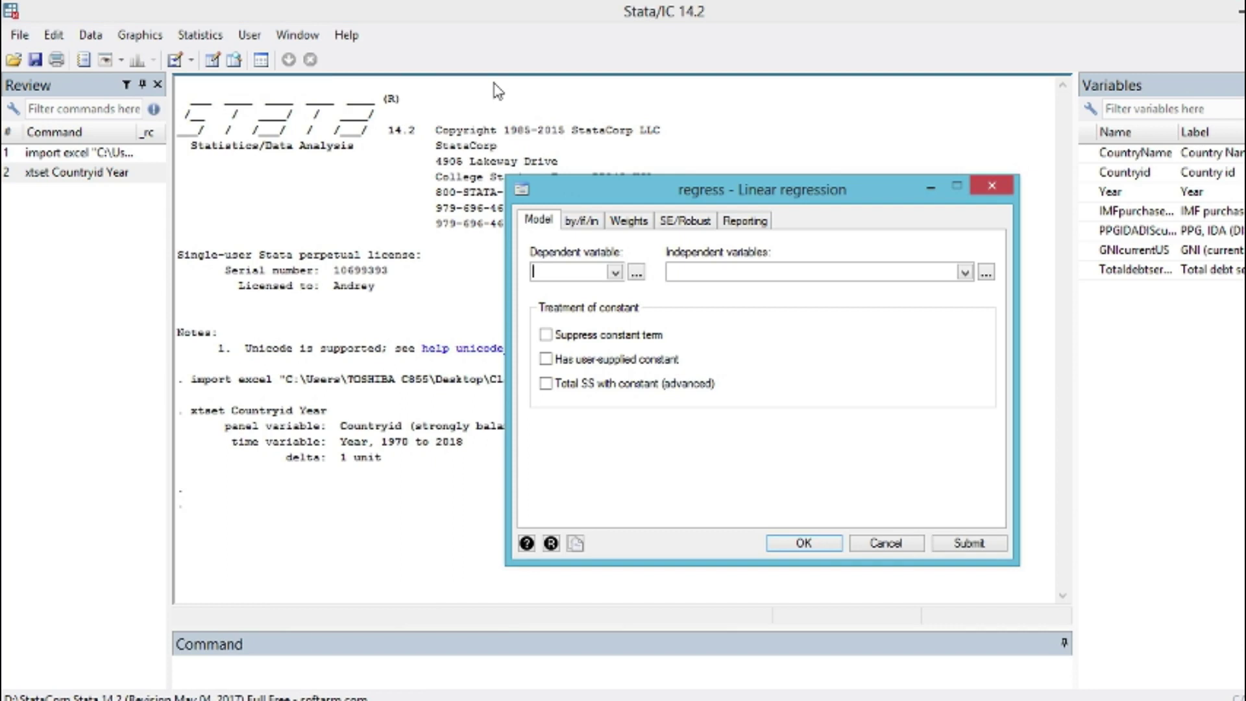
- Regress Totaldebtserviceofexports on IMFpurchasesDIScurrentUS, PPGIDADIScurrentUS and GNIcurrentUS
click(614, 272)
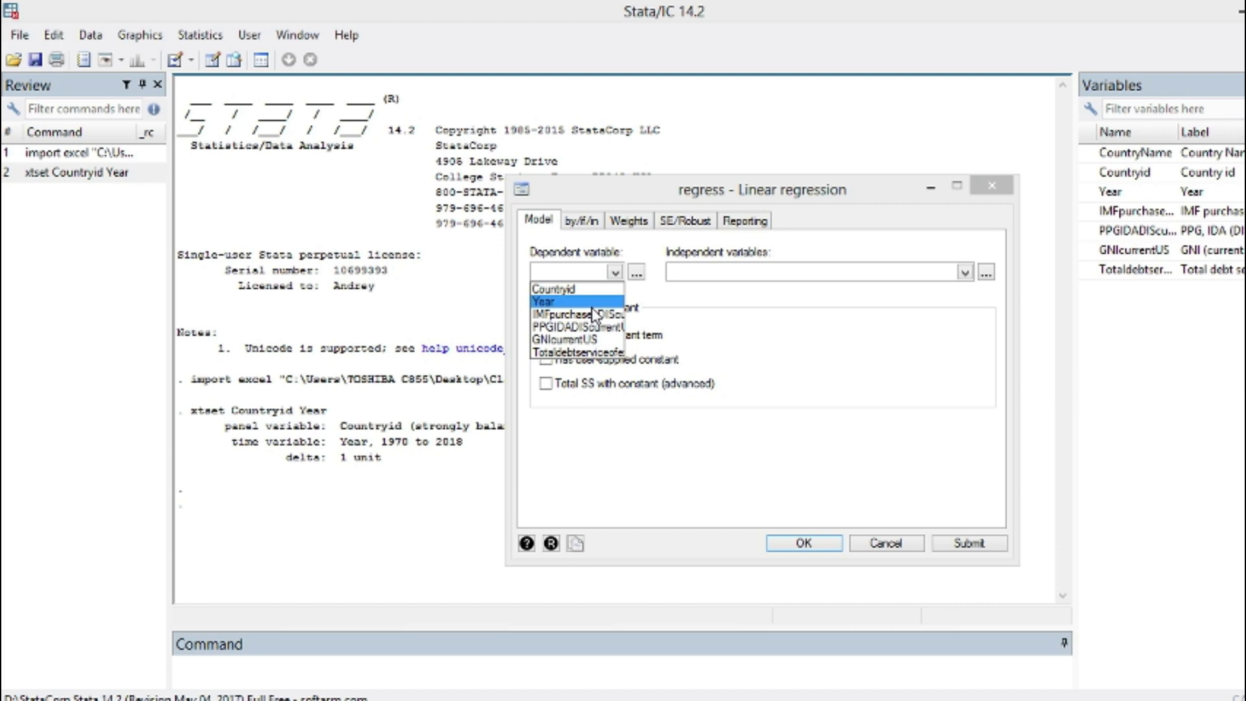
click(578, 351)
click(965, 273)
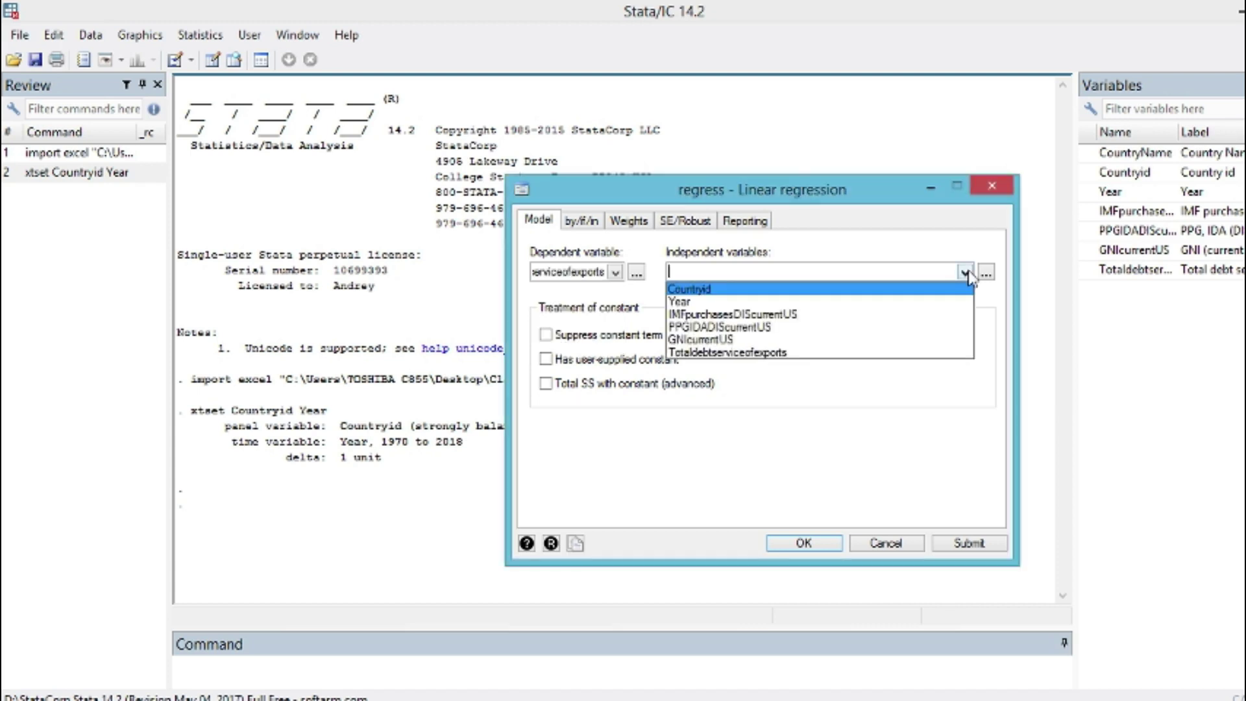
click(727, 314)
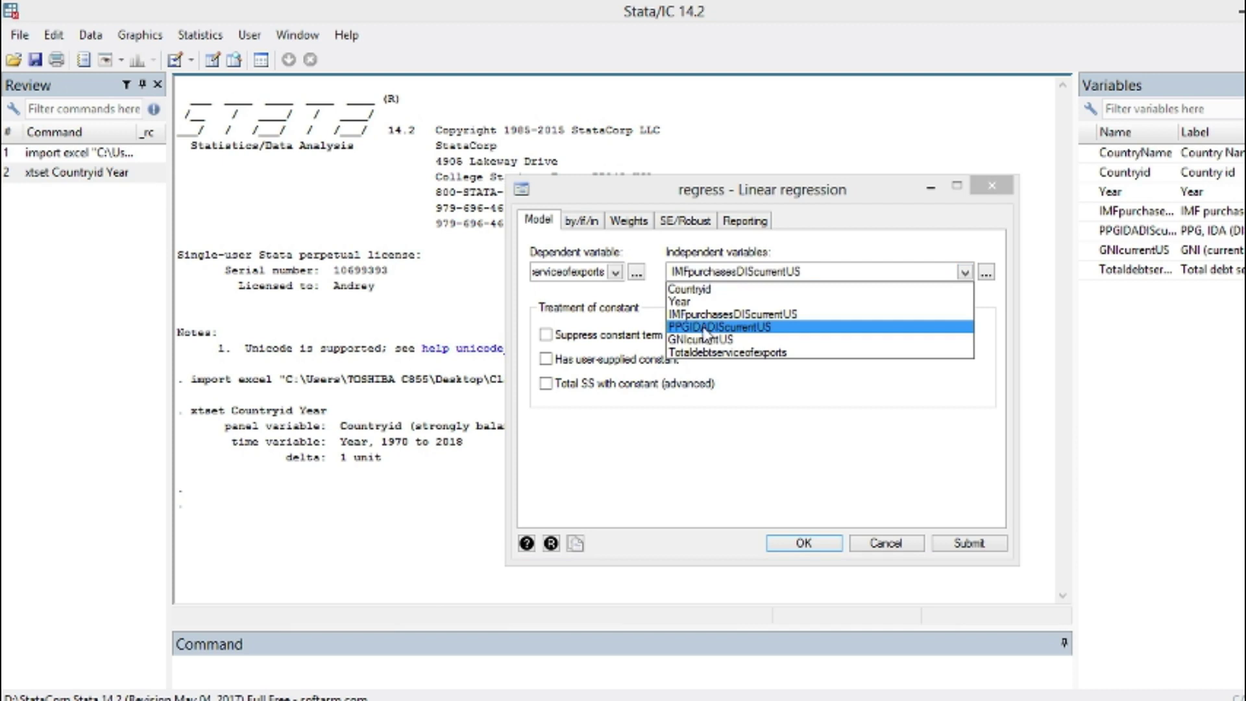
click(705, 327)
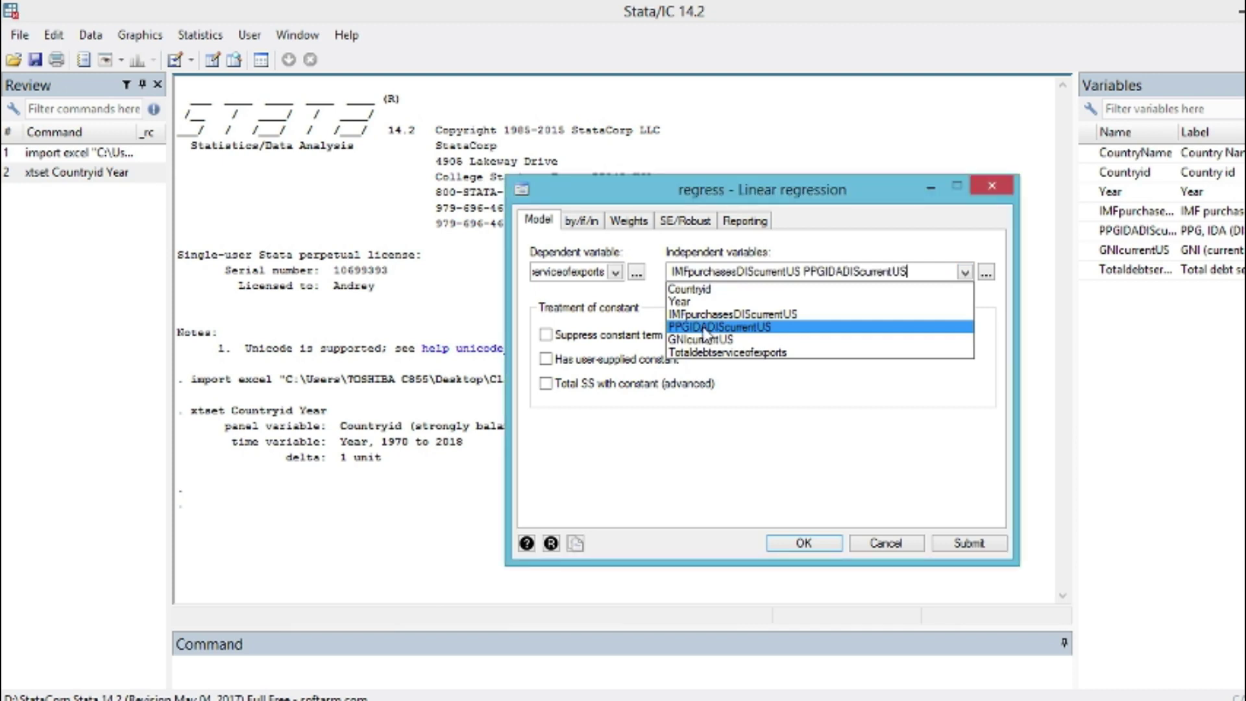
click(707, 339)
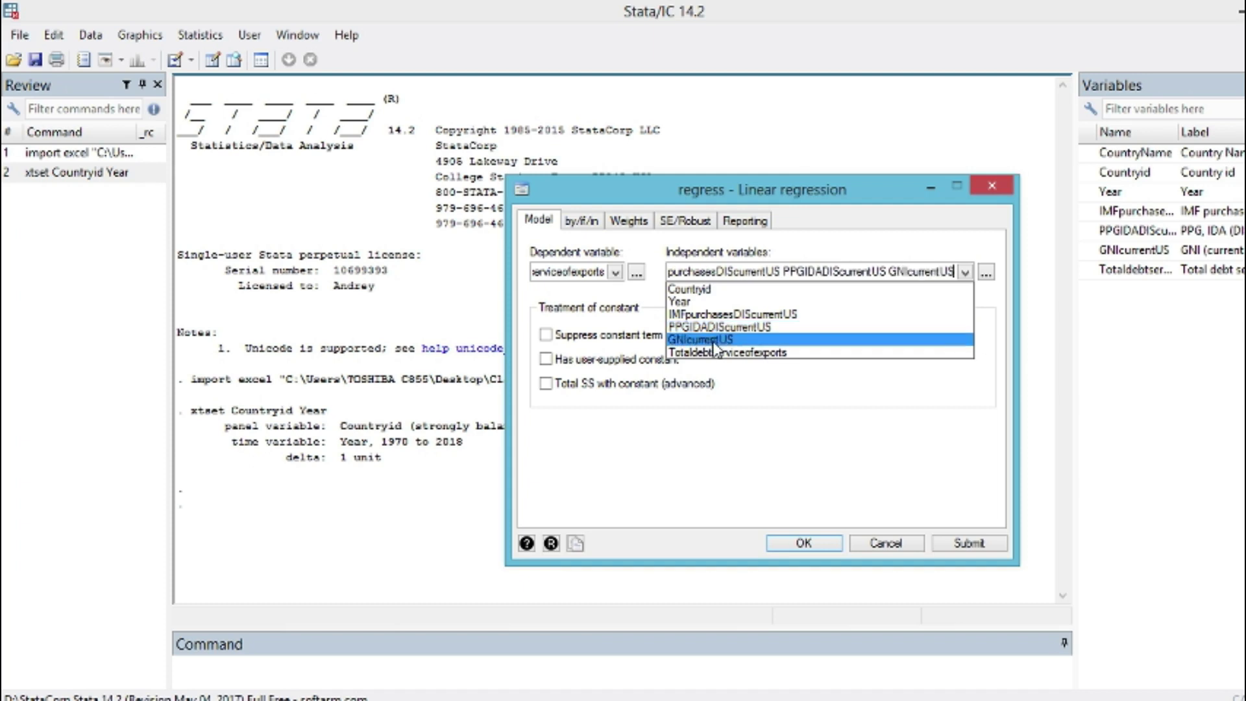
click(805, 543)
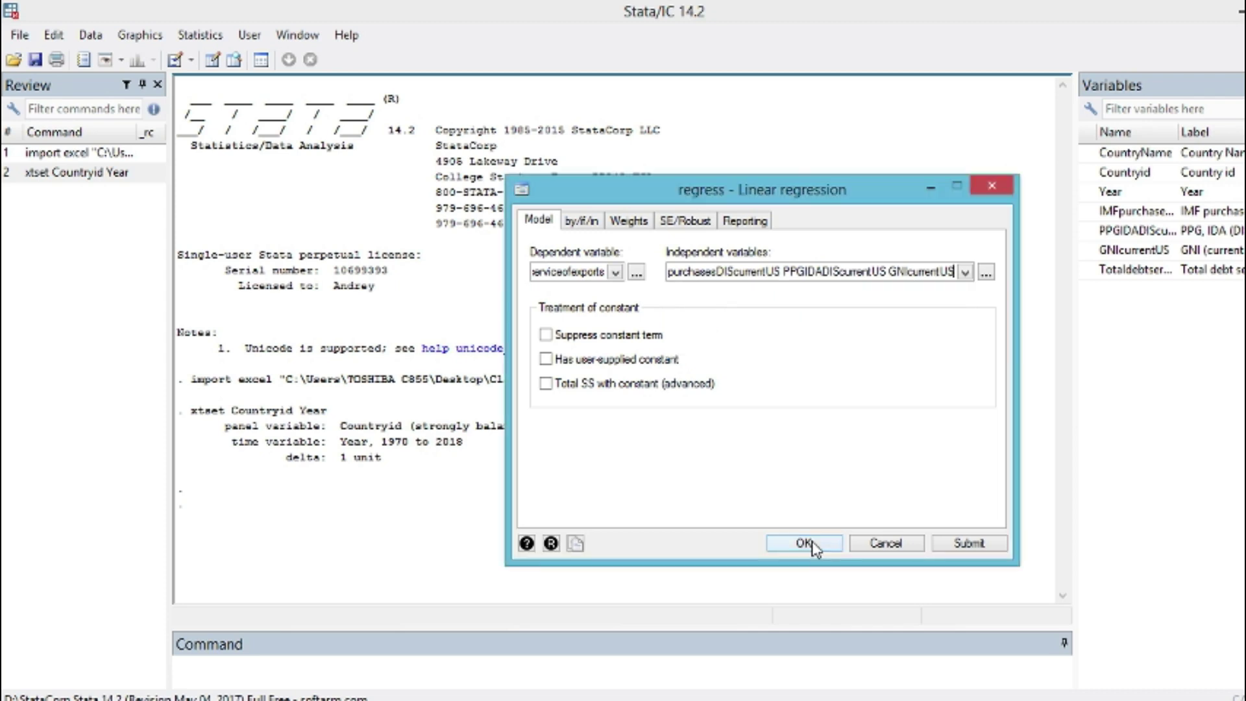
click(805, 543)
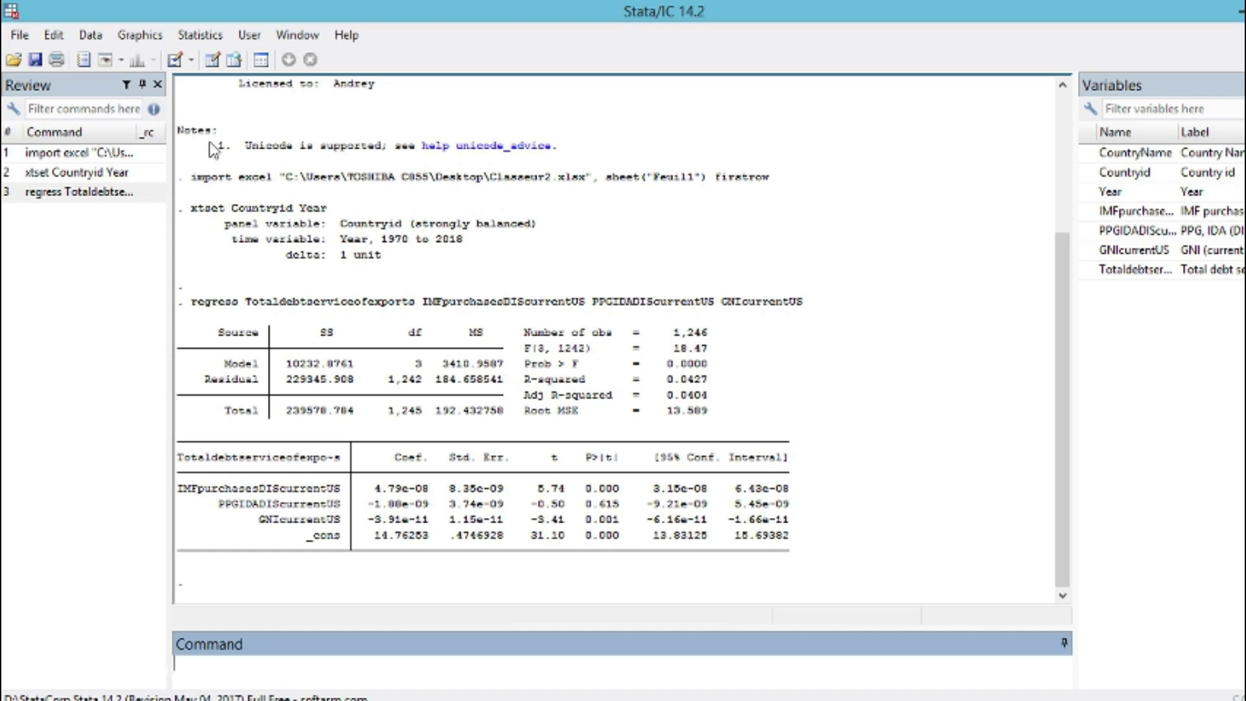
- Show the Statistics > Longitudinal/panel data > Linear models submenu listing Linear regression (FE, RE, PA, BE)
click(202, 36)
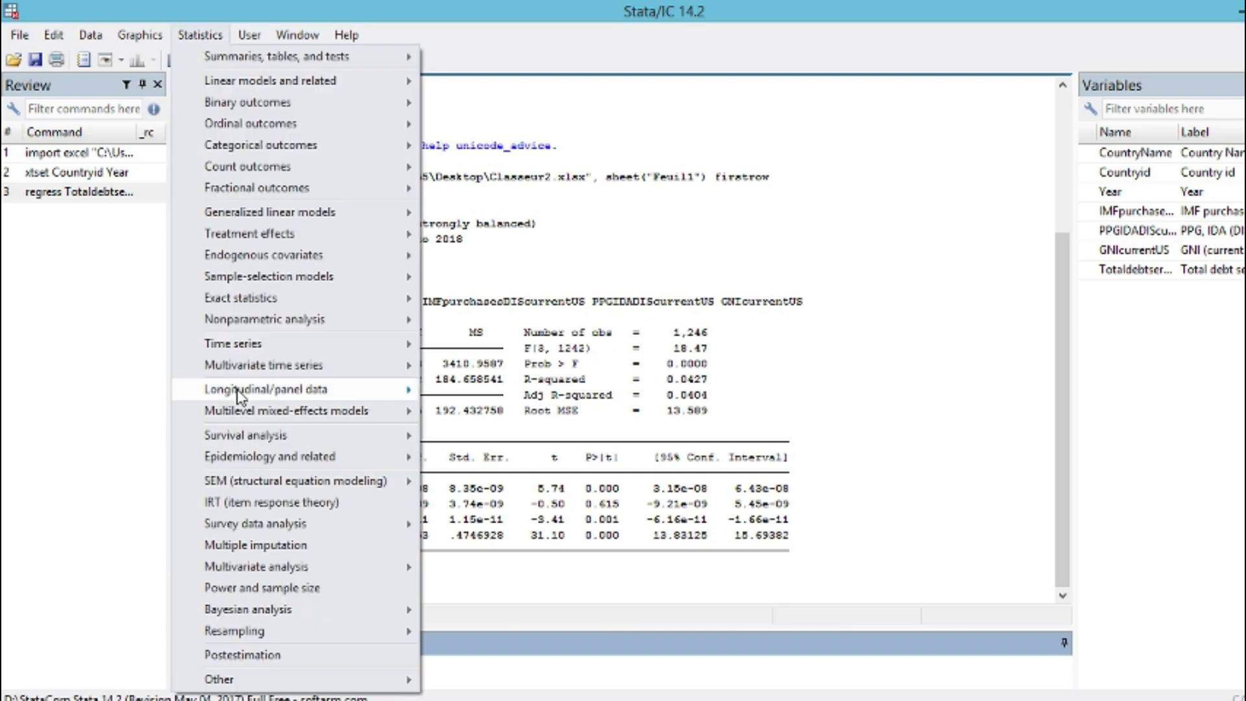
mouse_move(241, 396)
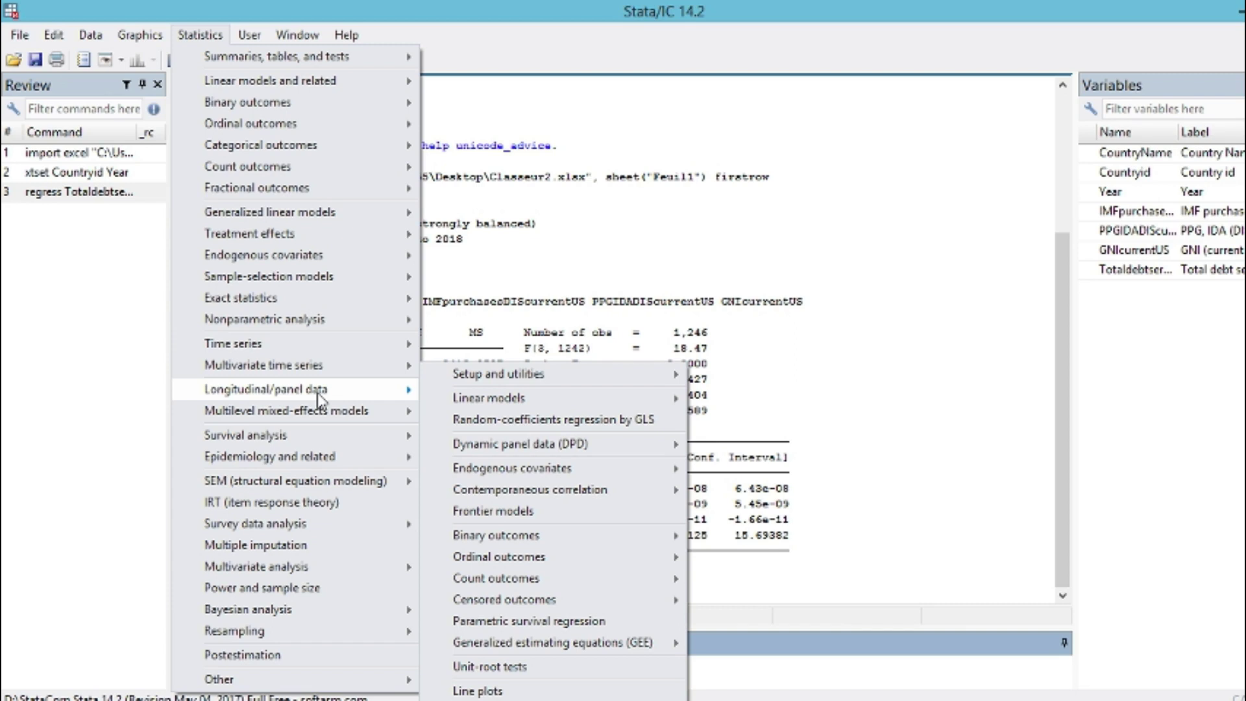
mouse_move(623, 398)
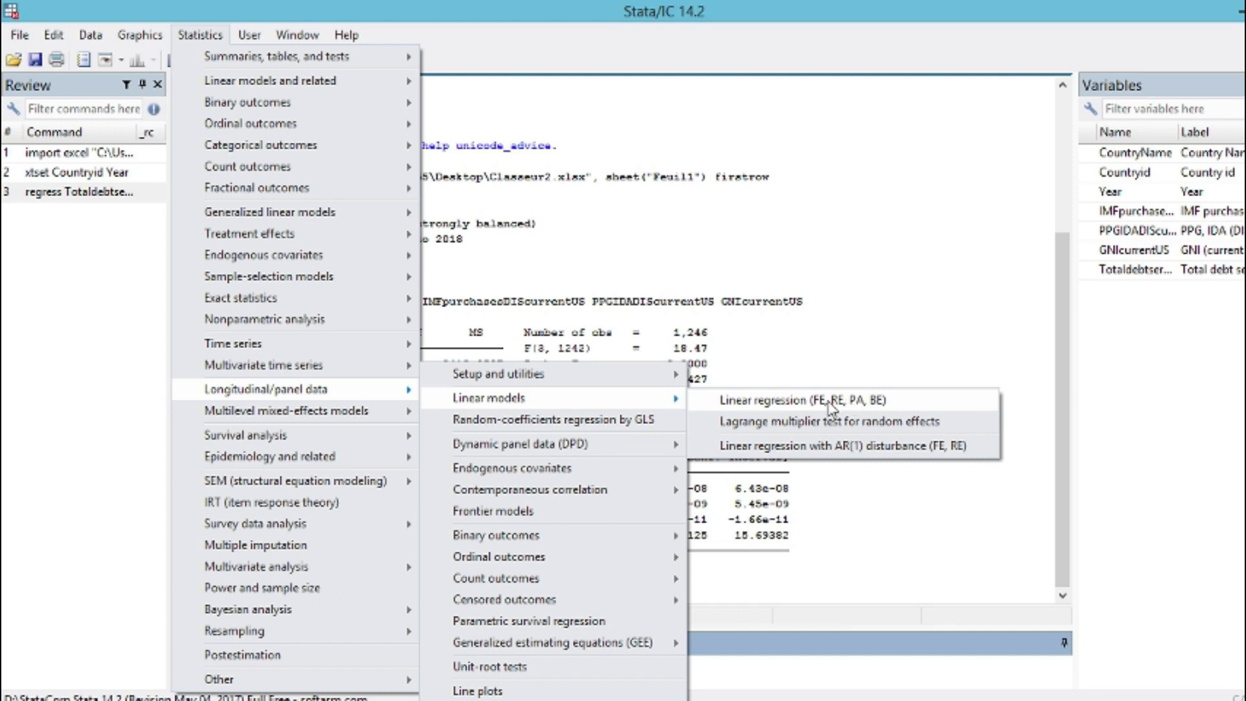
- Run a GLS random-effects xtreg of Totaldebtserviceofexports on IMFpurchasesDIScurrentUS, PPGIDADIScurrentUS and GNIcurrentUS
click(832, 409)
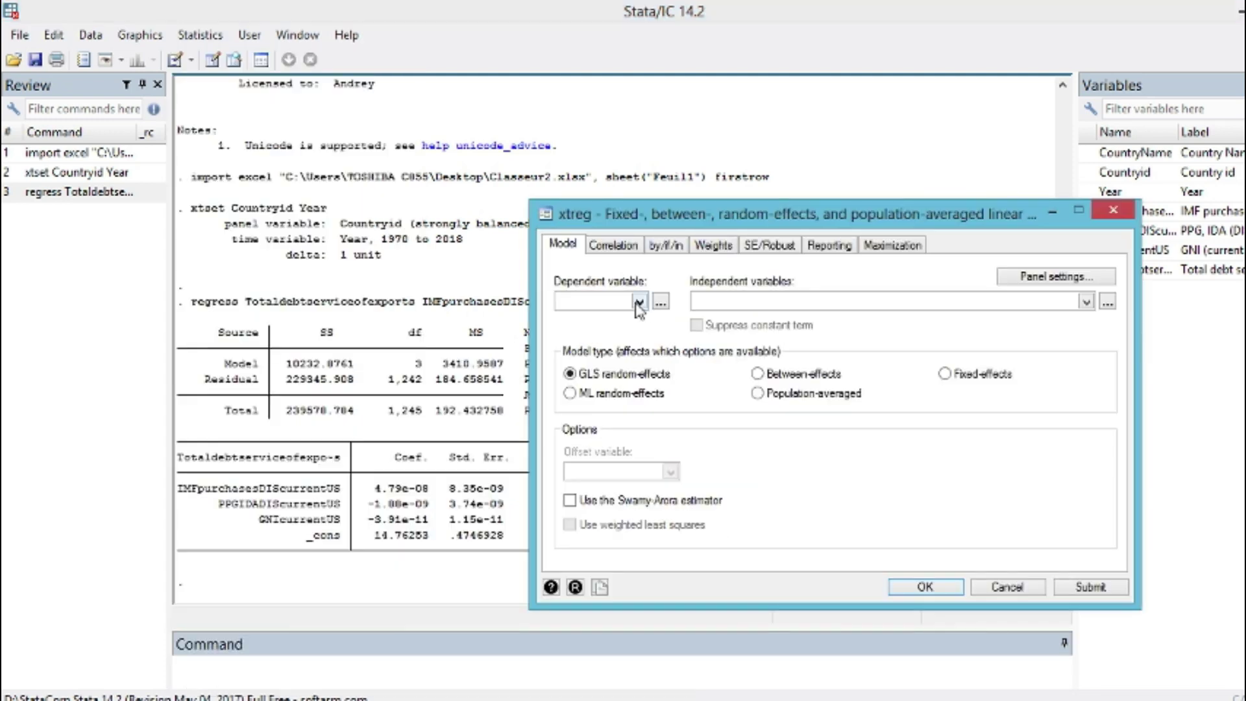
click(637, 302)
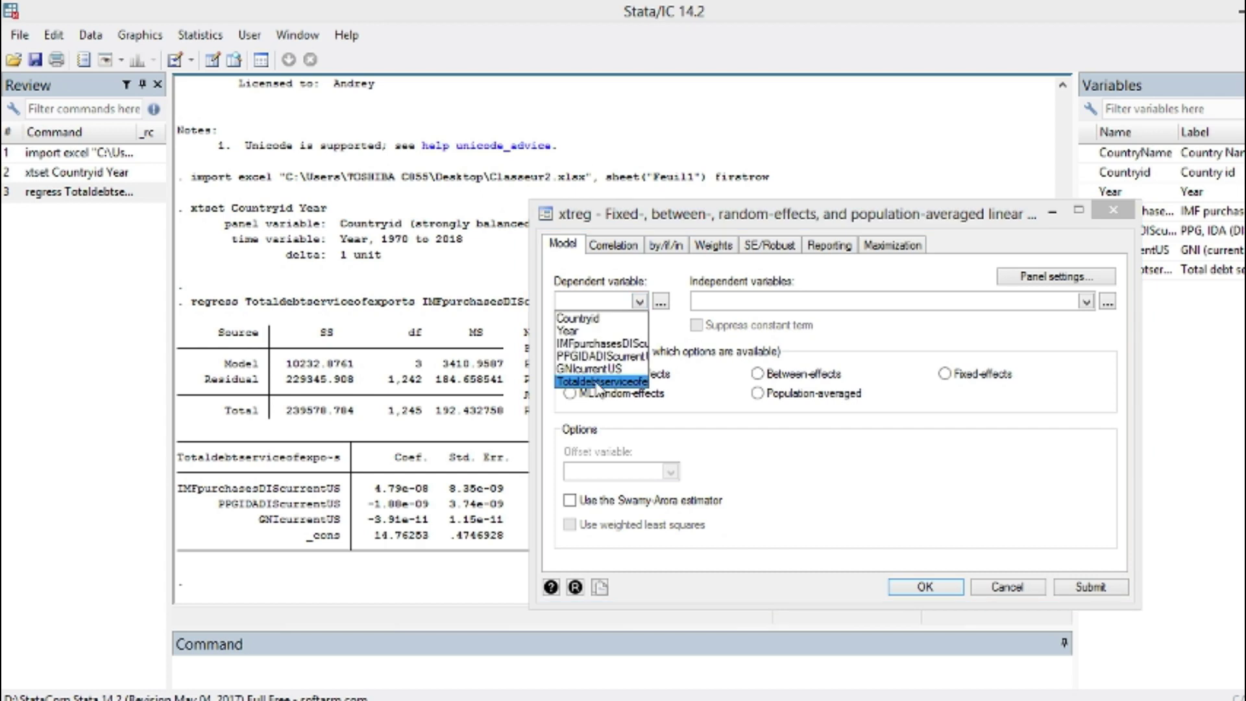
click(597, 383)
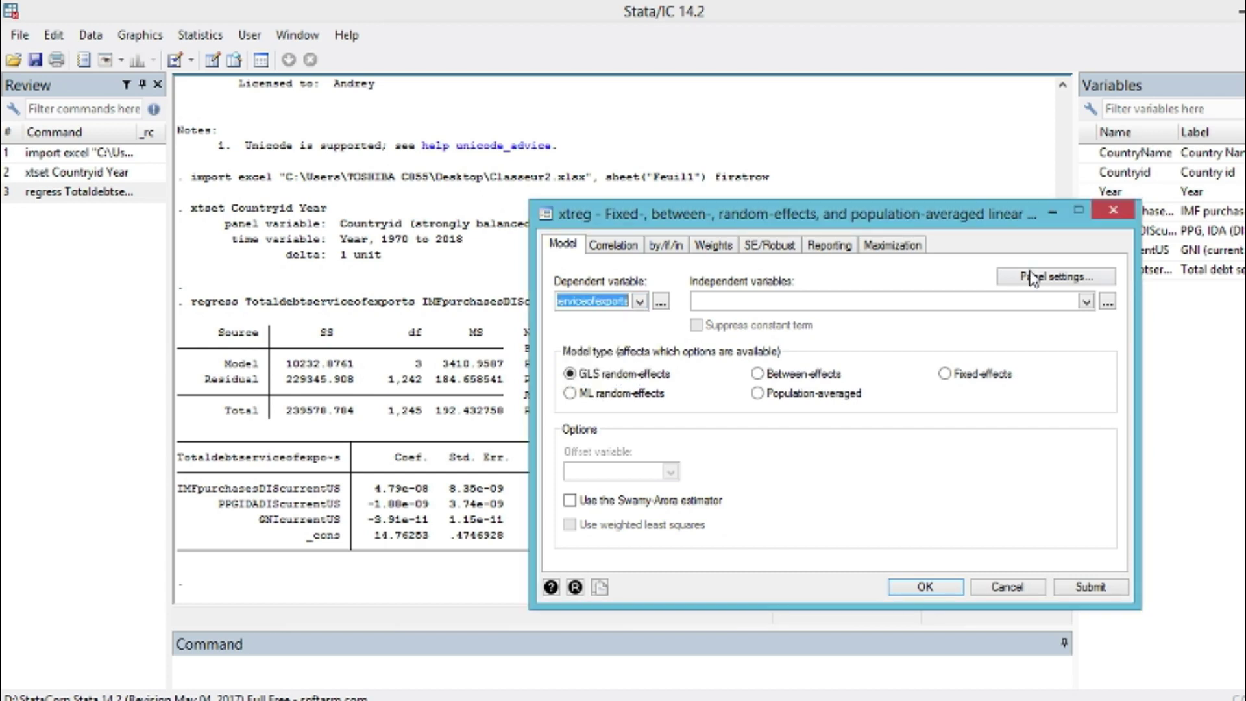
click(1086, 302)
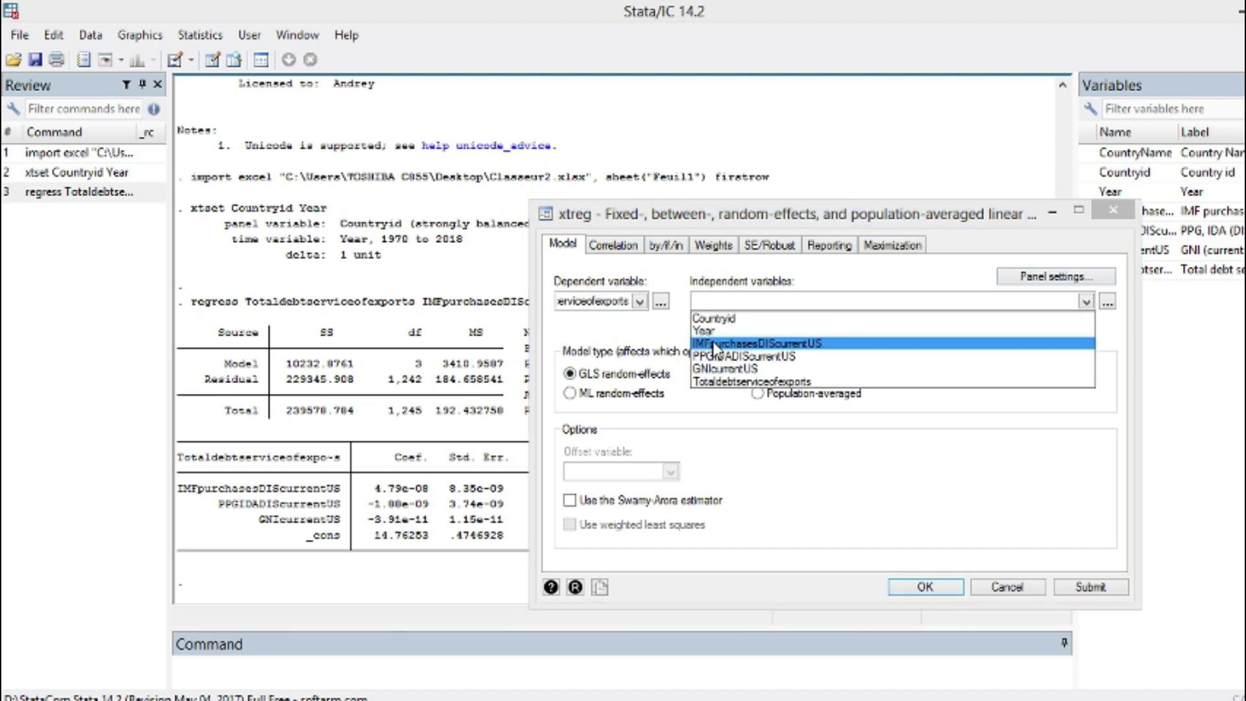
click(713, 345)
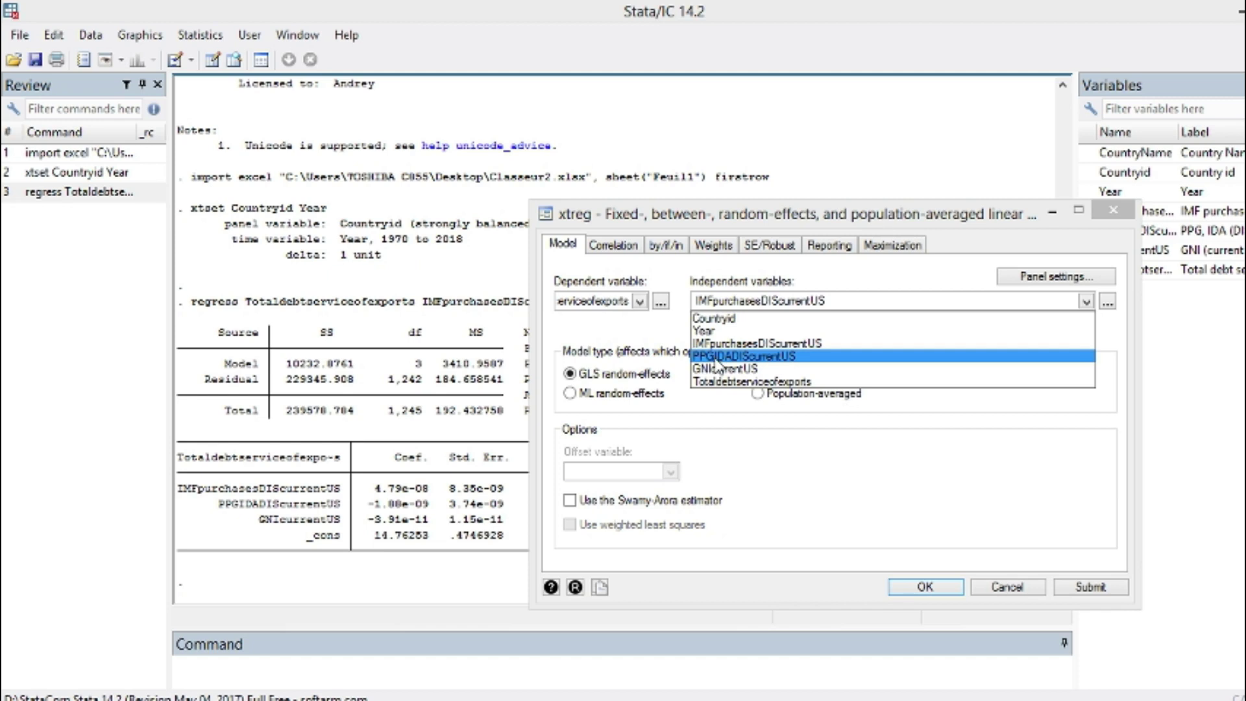
click(720, 357)
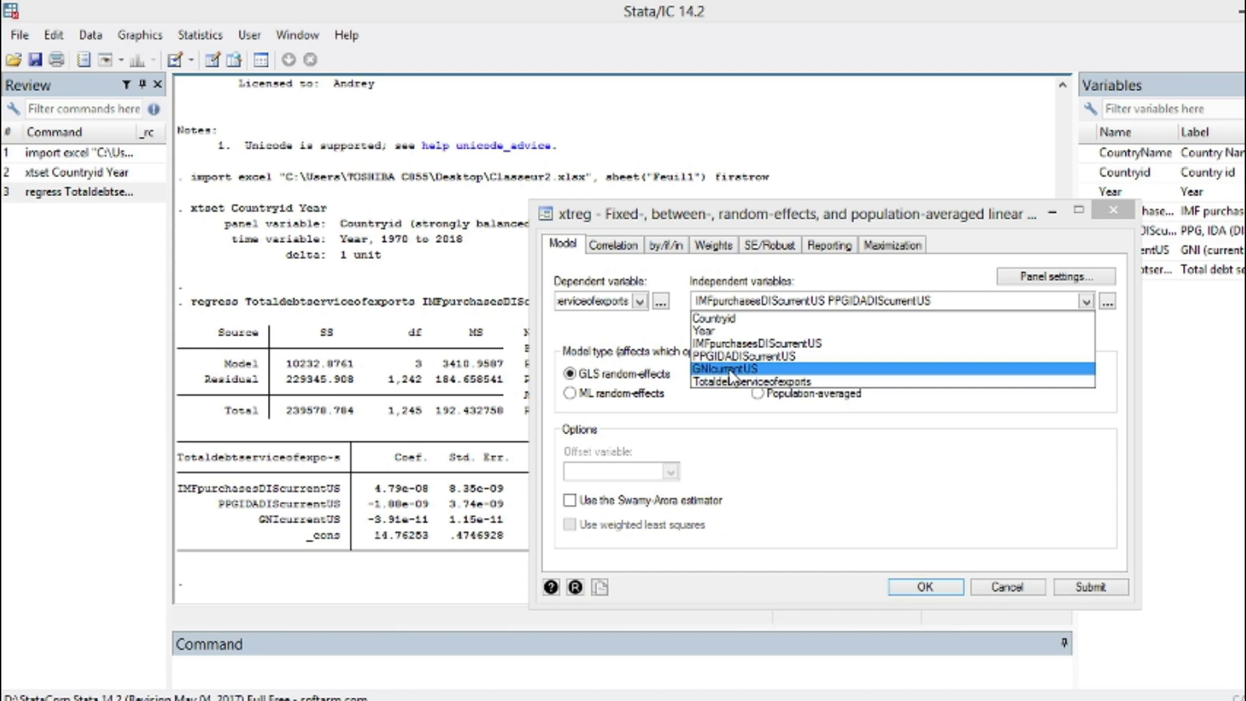
click(732, 370)
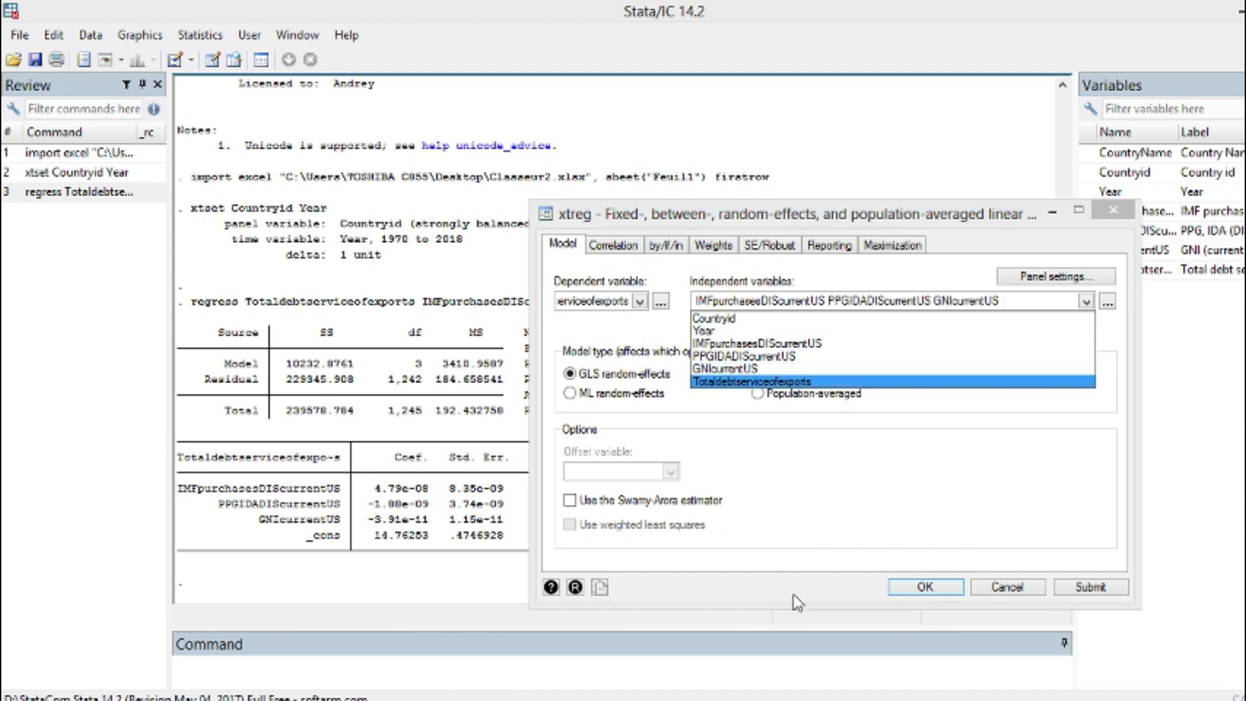
click(937, 591)
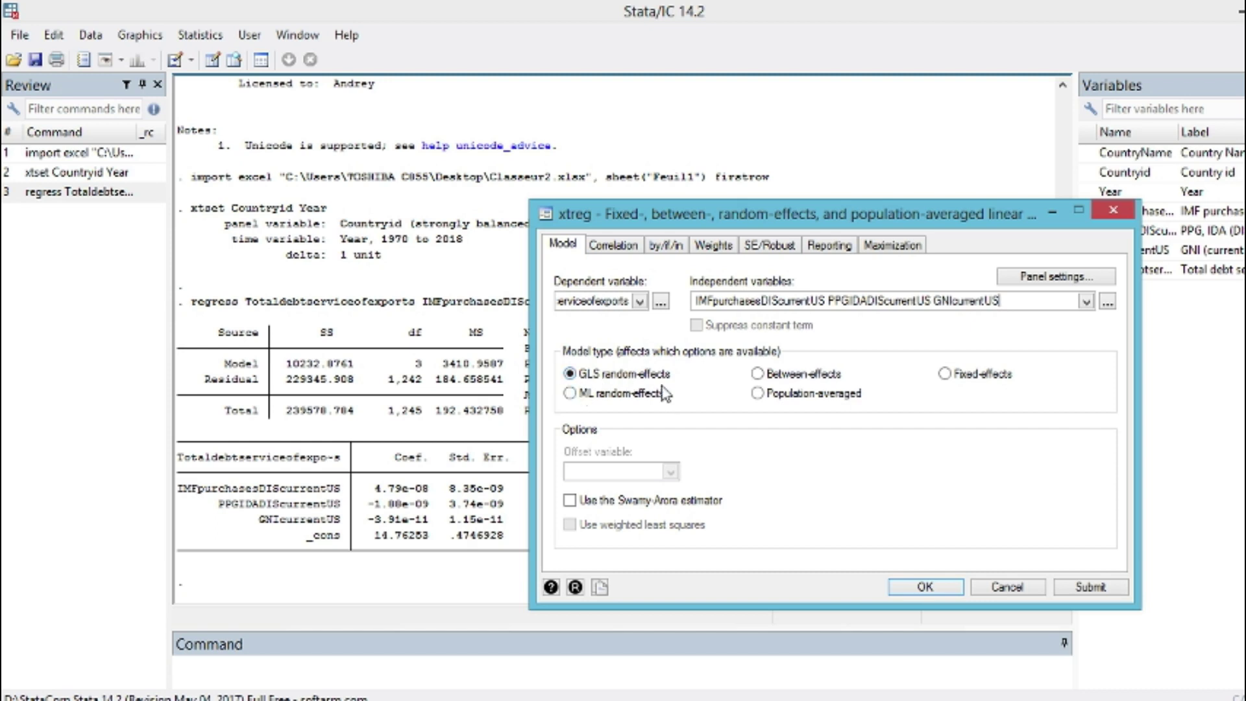
click(924, 588)
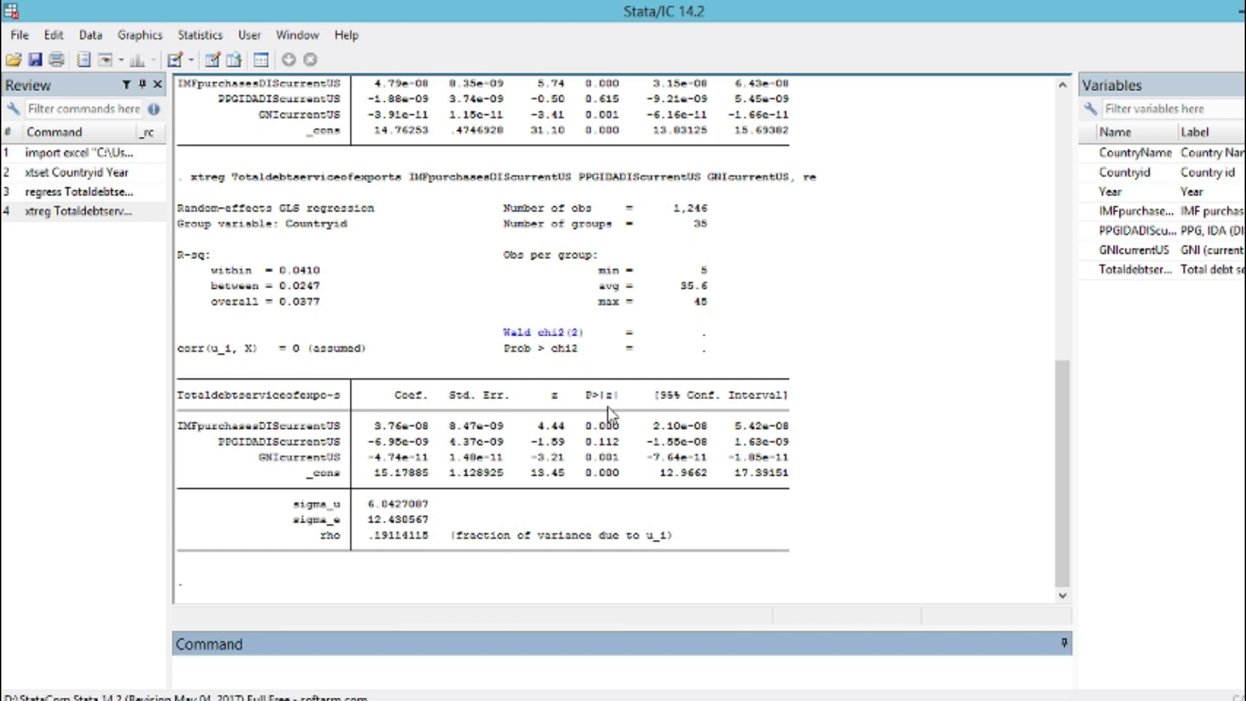
scroll(610, 412, up, 2)
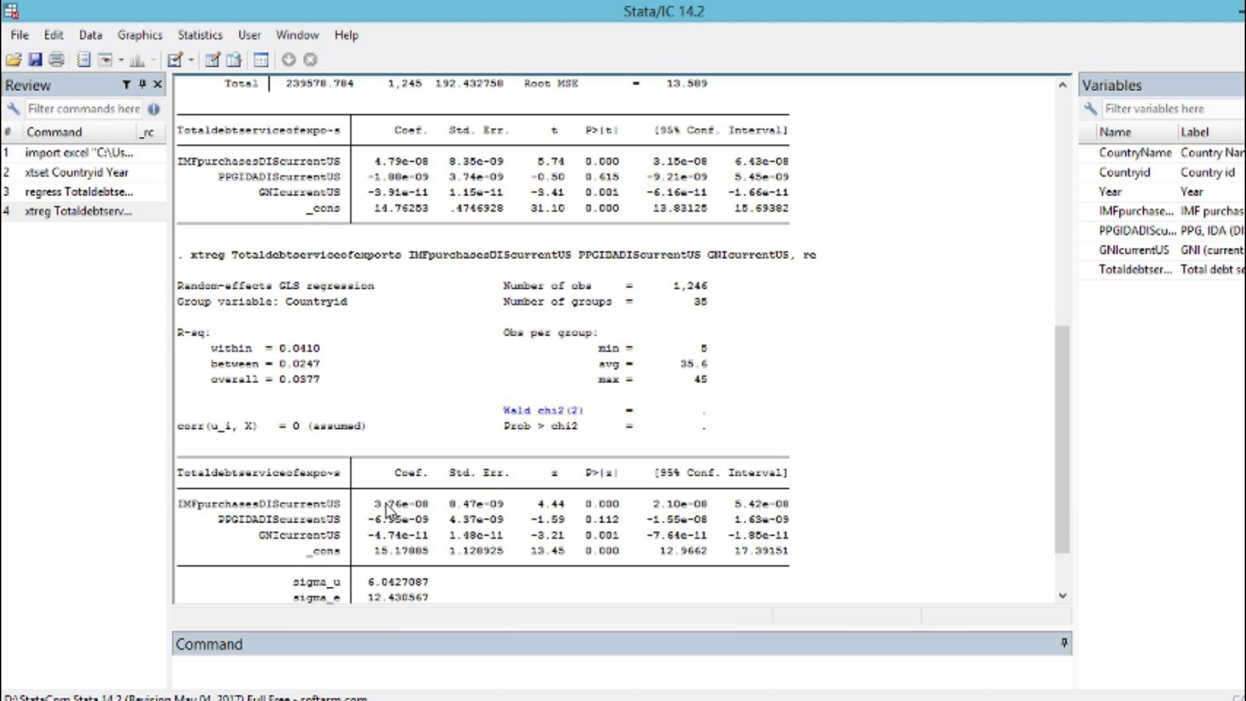
scroll(388, 509, up, 1)
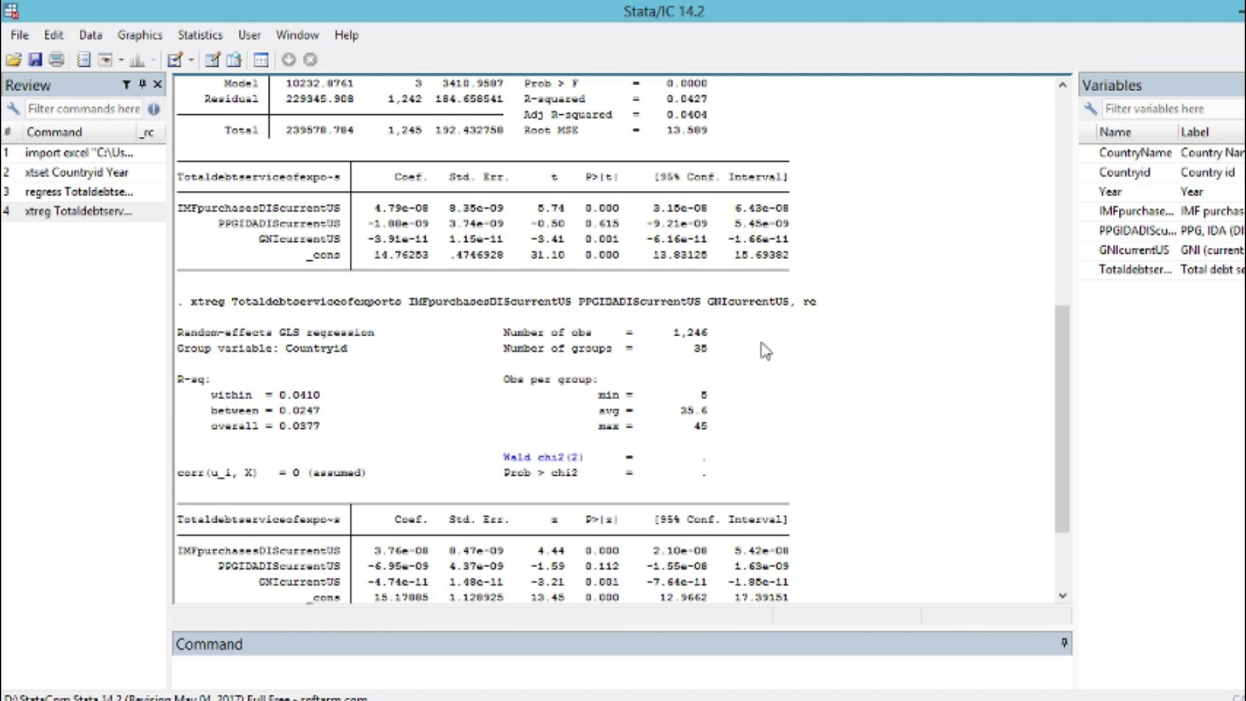
- Rerun the same xtreg panel regression as a fixed-effects model
click(201, 36)
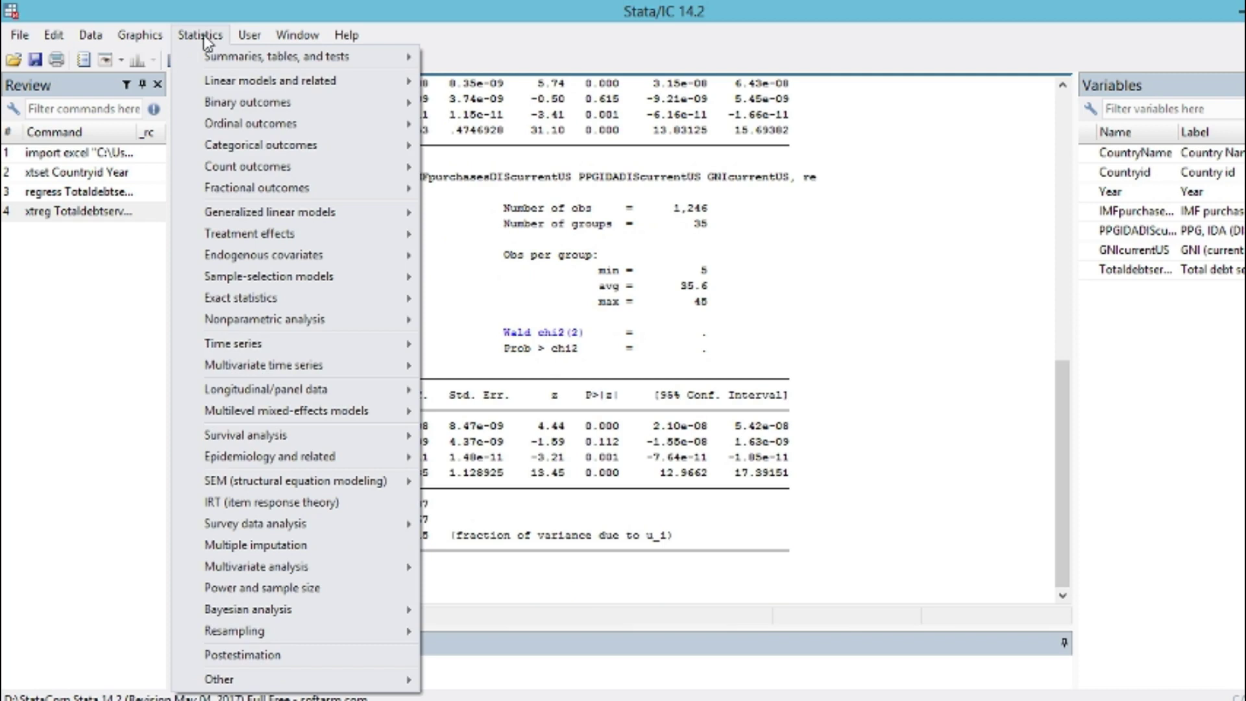
mouse_move(264, 367)
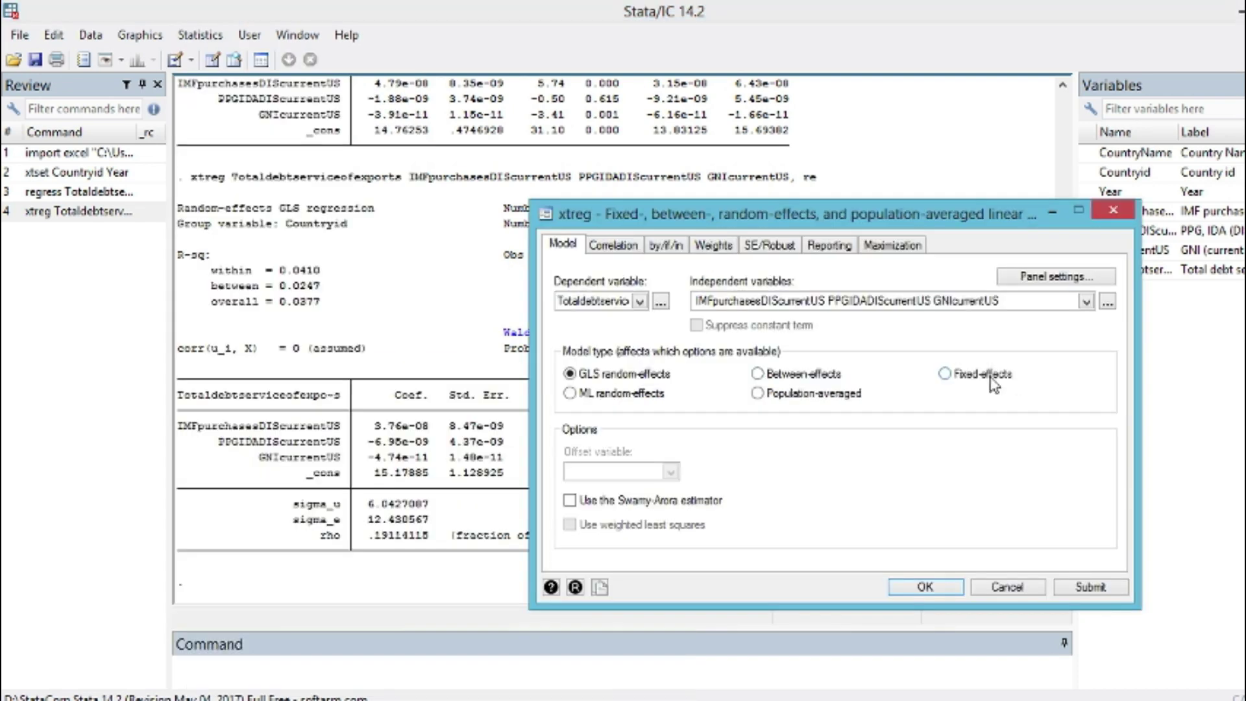
click(946, 375)
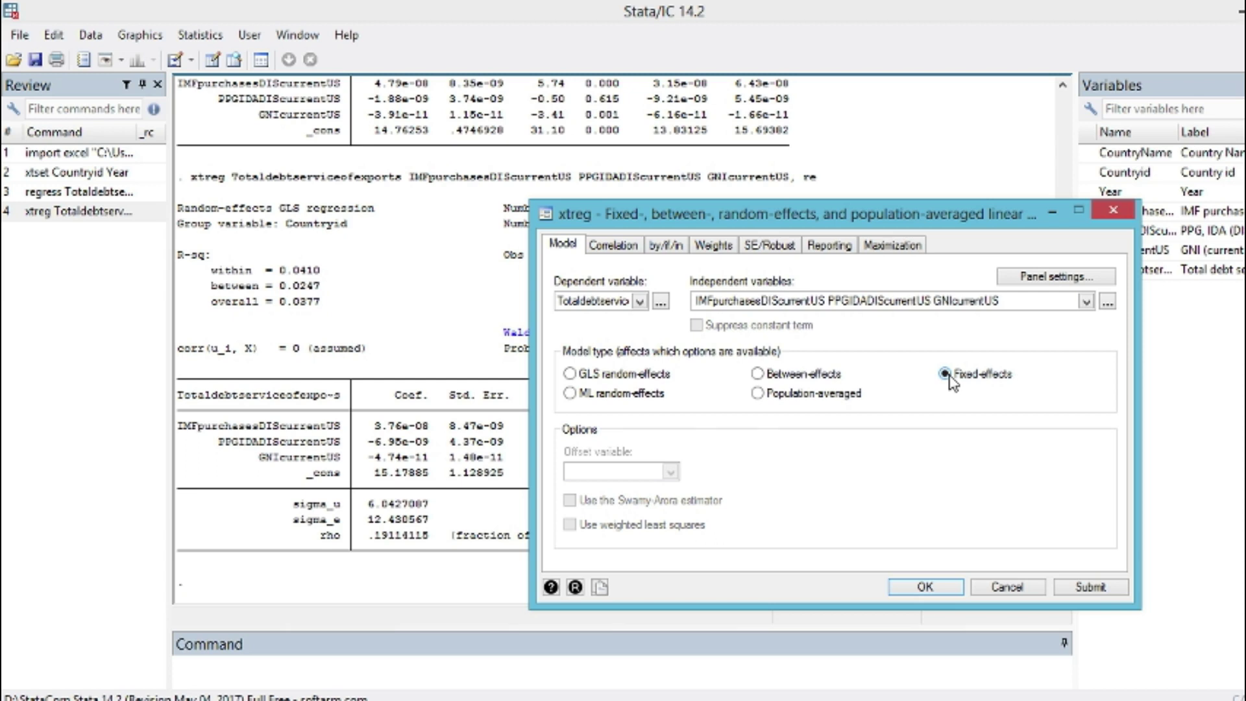
key(Return)
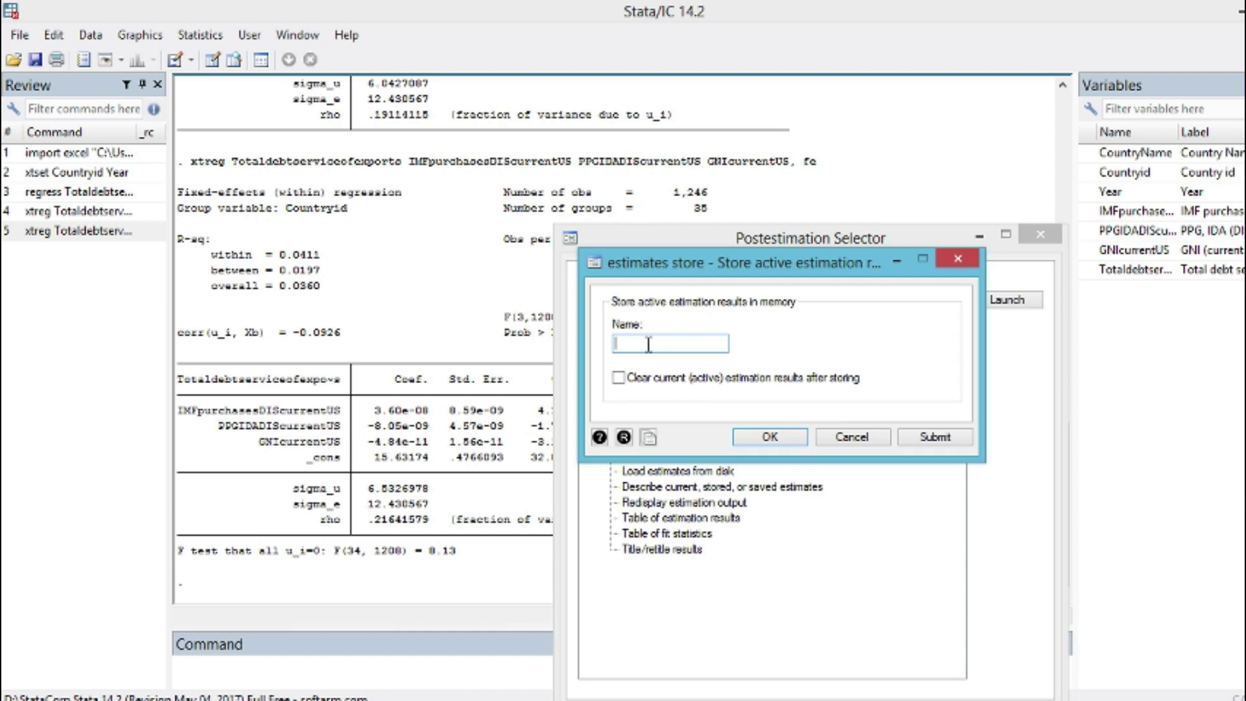
- Name the stored fixed-effects estimates fixed
text(f)
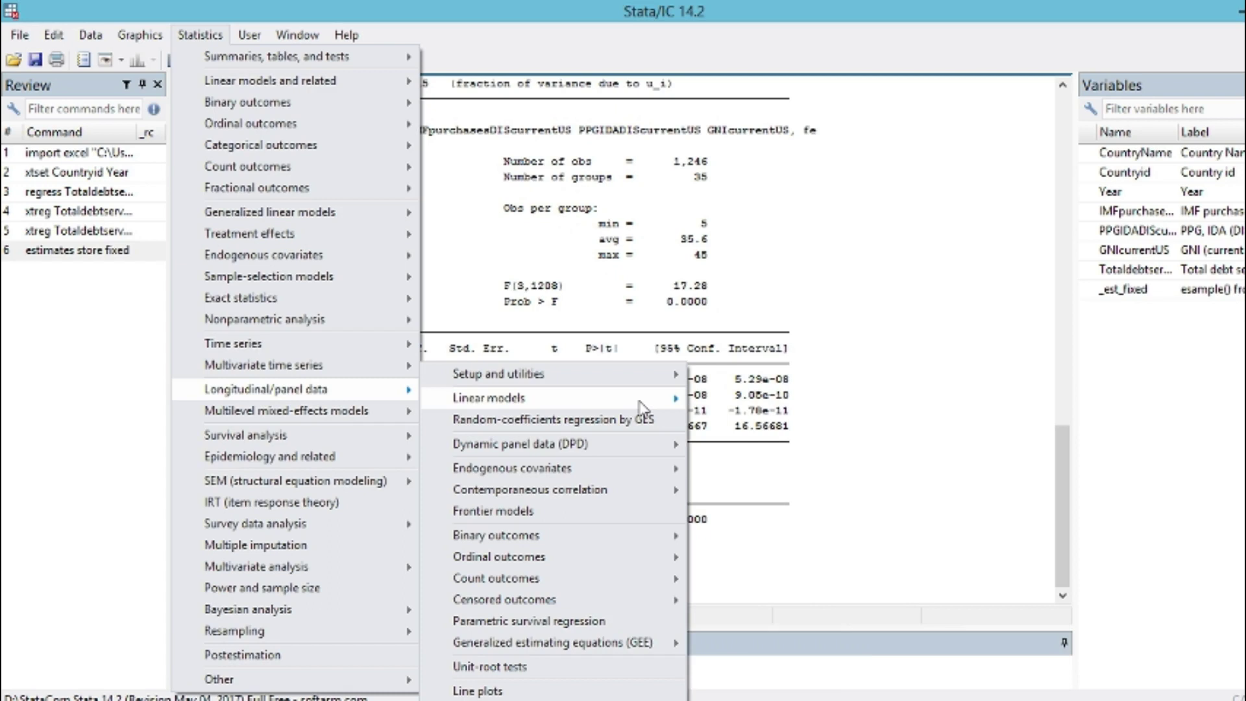
- Reopen the xtreg panel linear regression settings to rerun random effects
click(732, 400)
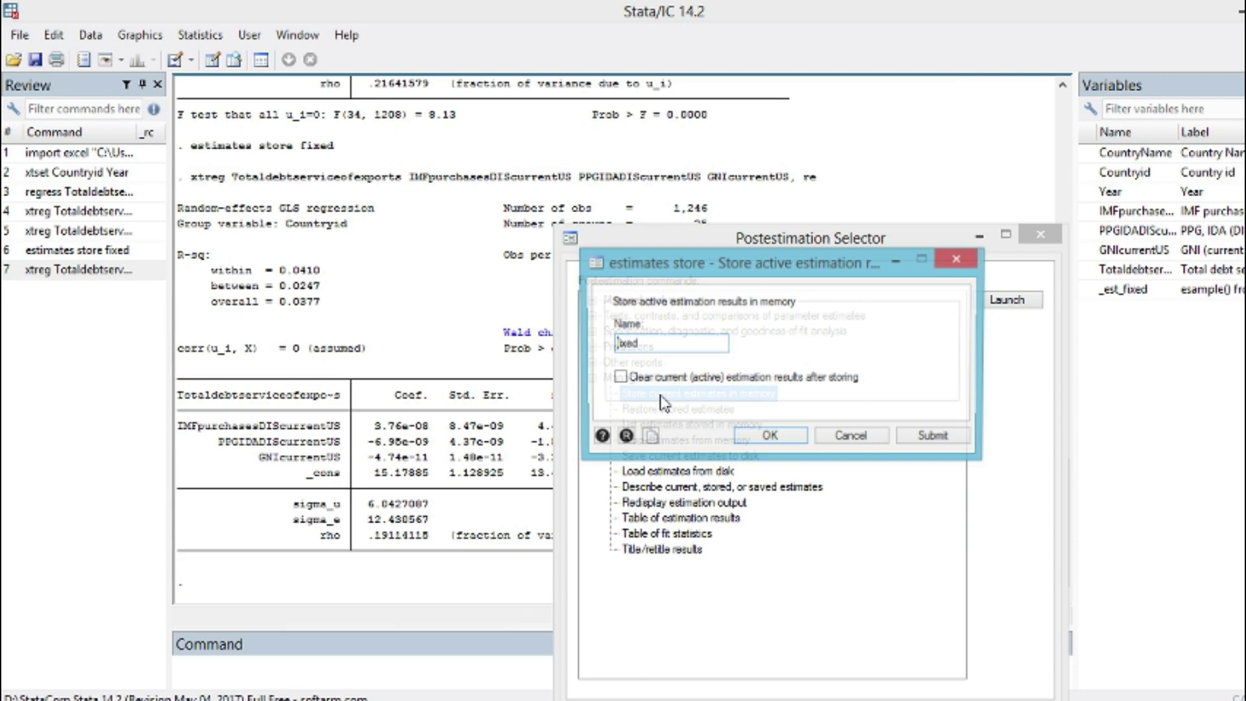
- Store the current random-effects estimates under the name randon
text(randon)
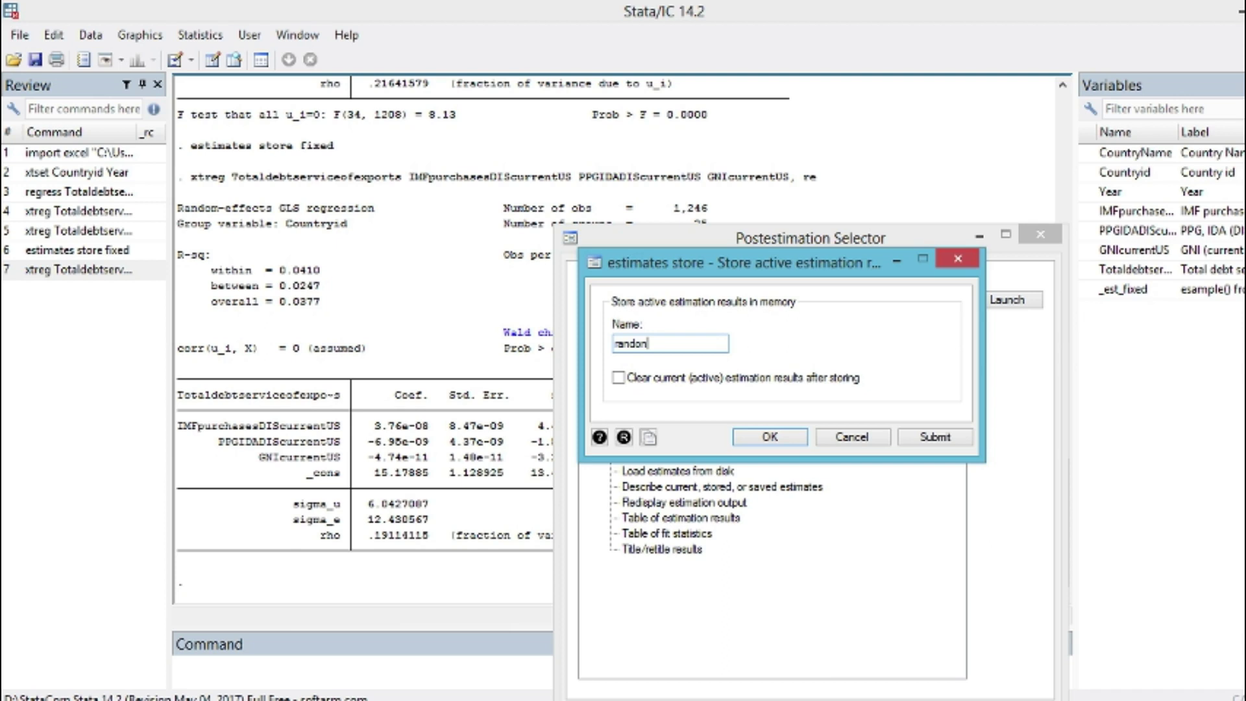
key(Return)
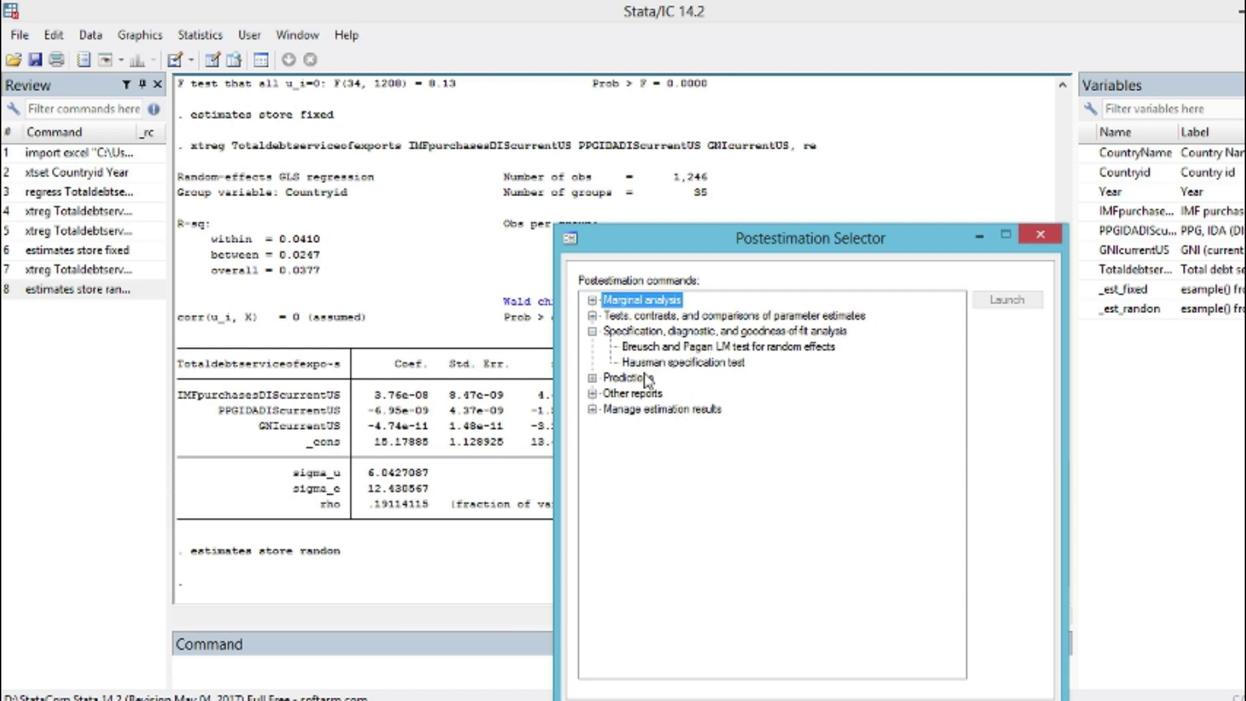
- Run a Hausman test with fixed as consistent and randon as efficient estimates
double_click(702, 363)
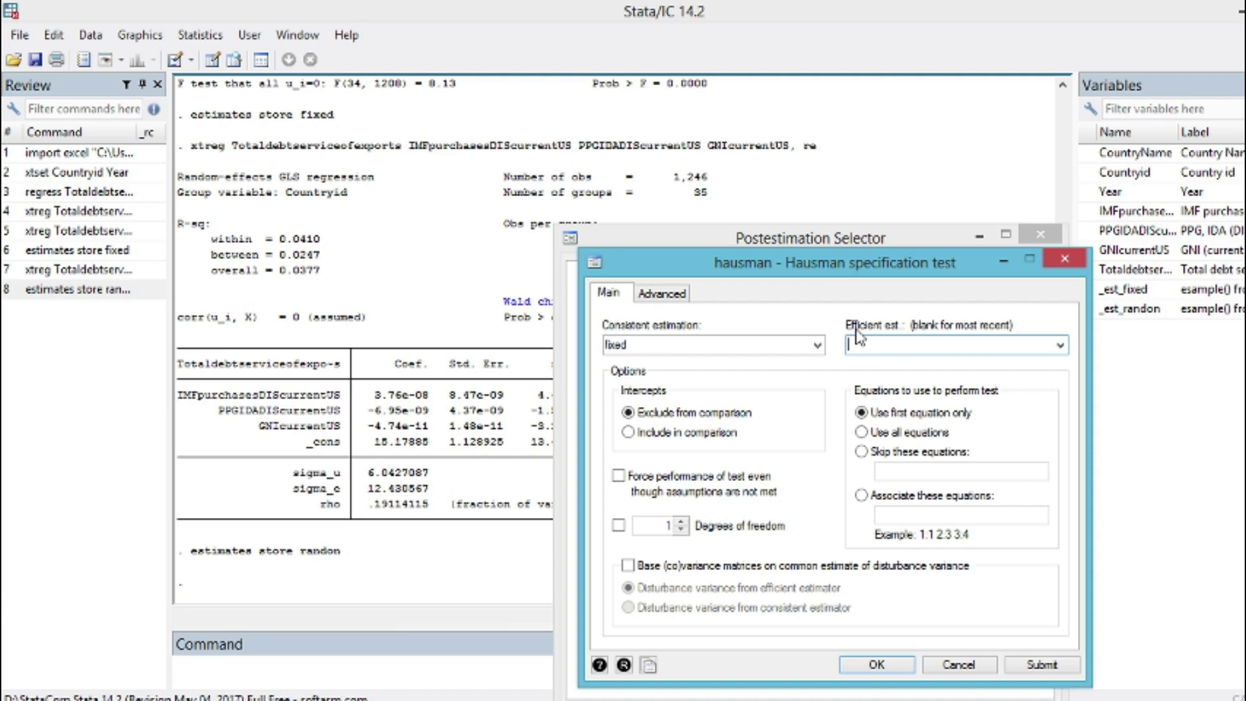
text(randon)
key(Return)
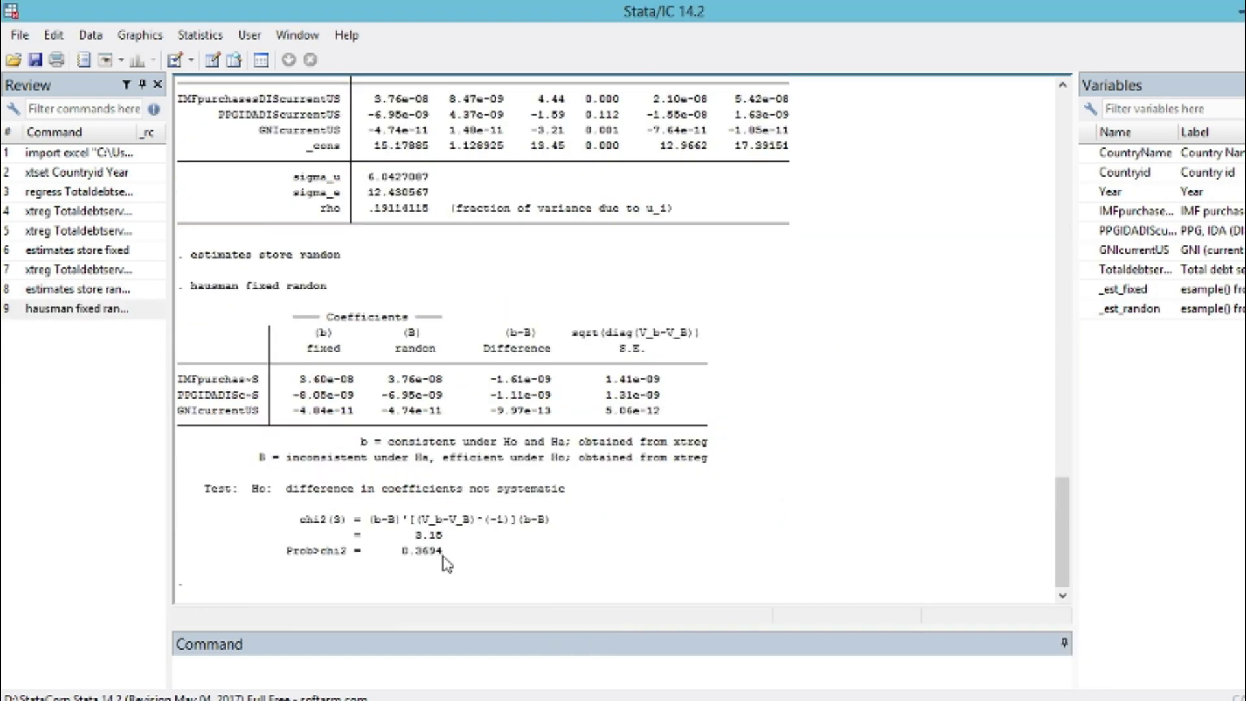